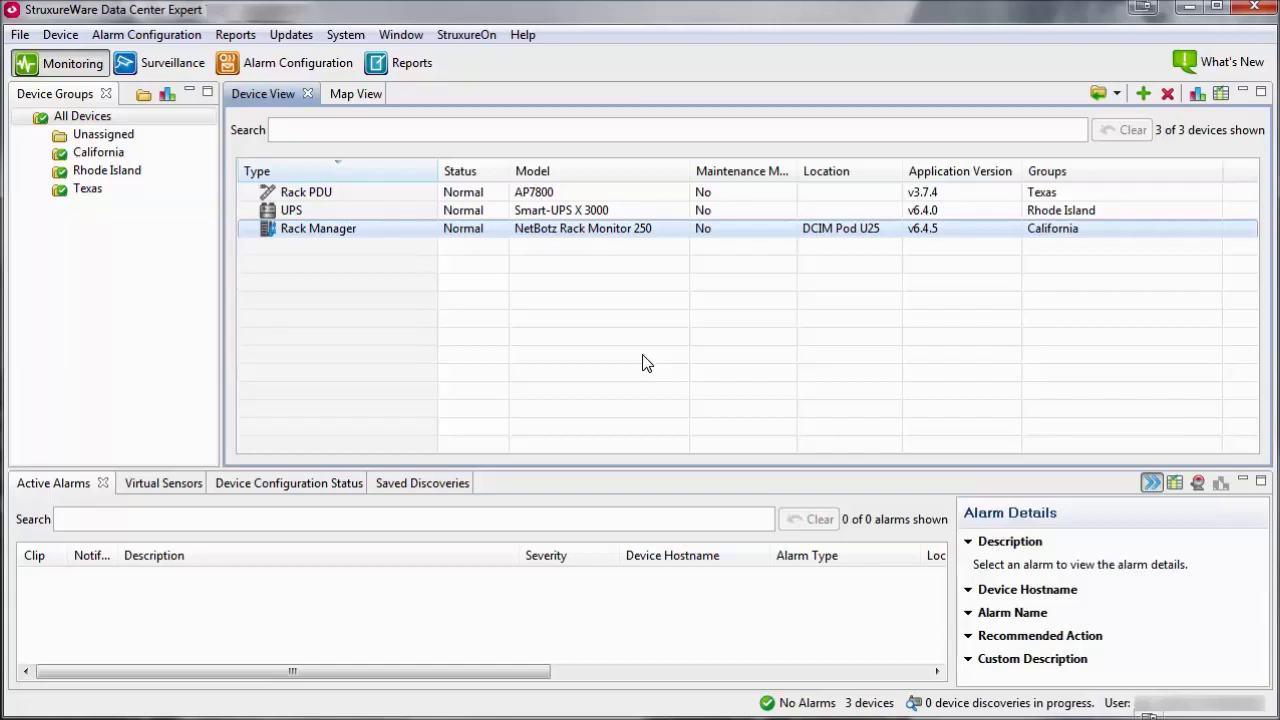
Launch APC SNMP Device Configuration from the Device menu with standard settings, moving the wizard lower
left_click(59, 37)
left_click(90, 215)
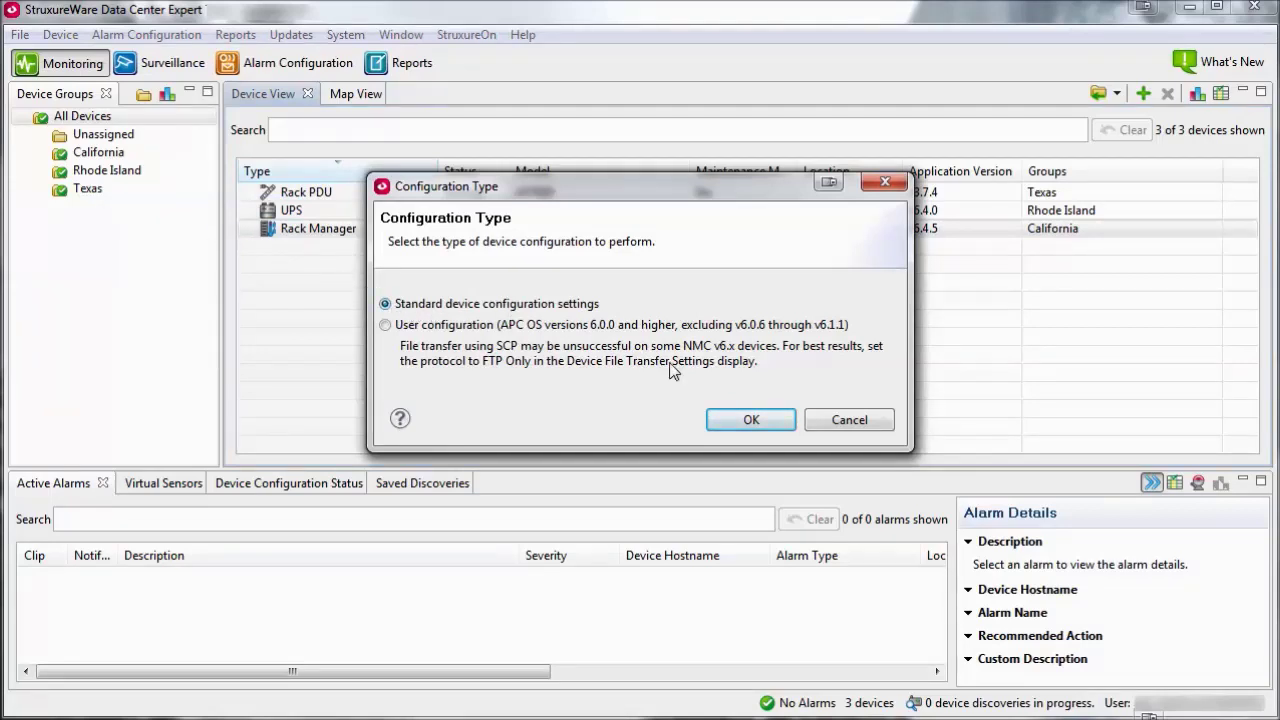
left_click(737, 420)
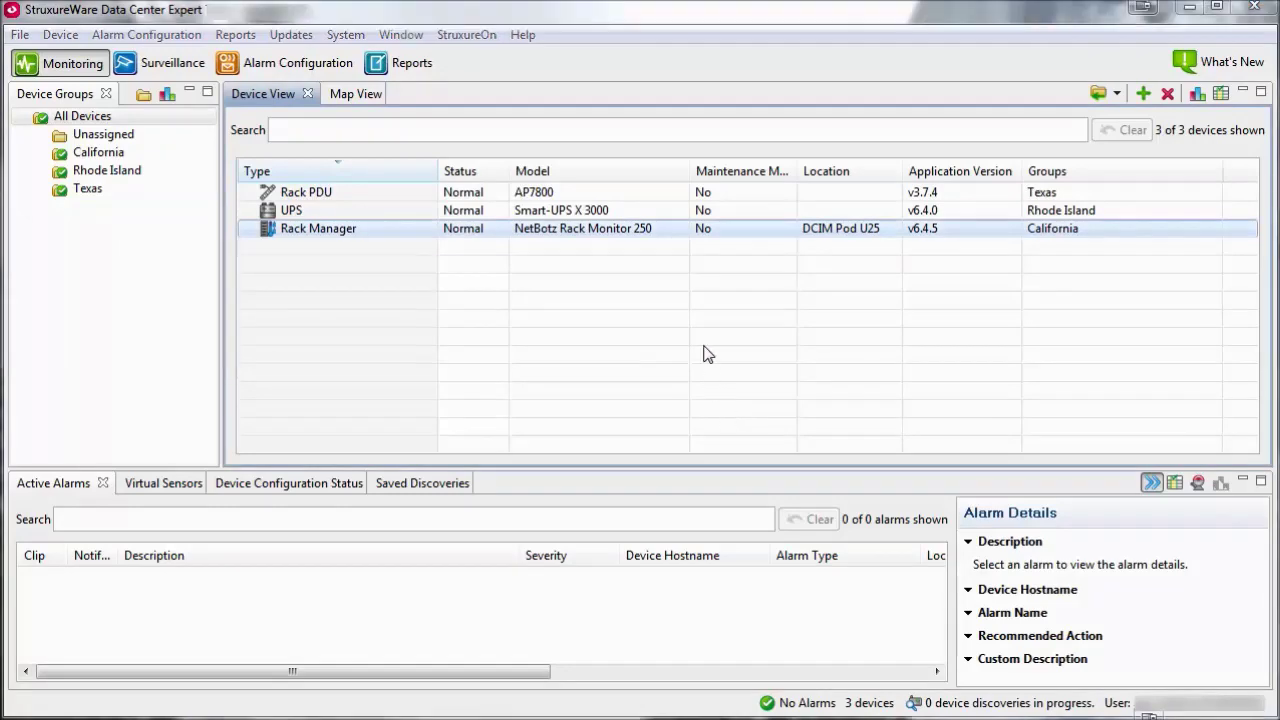
left_click_drag(612, 4, 599, 67)
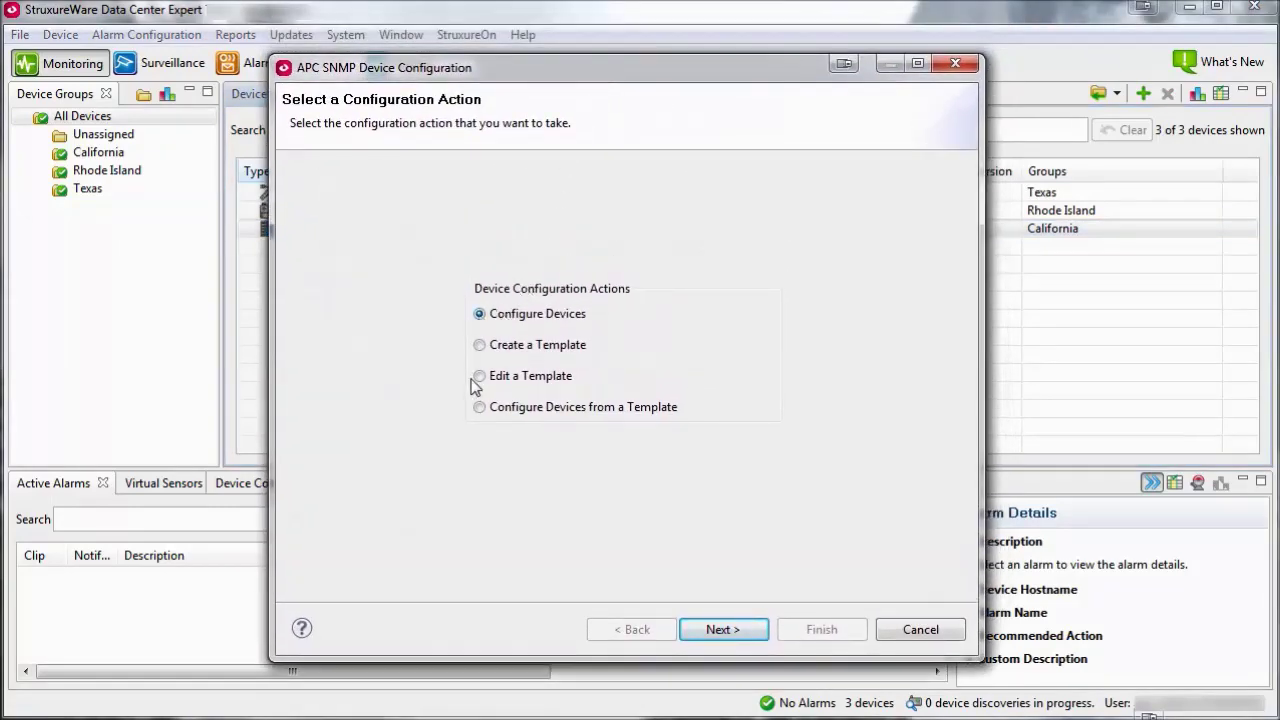
Choose Create a Template and retrieve the Rack PDU's current settings as the source
left_click(482, 346)
left_click(722, 634)
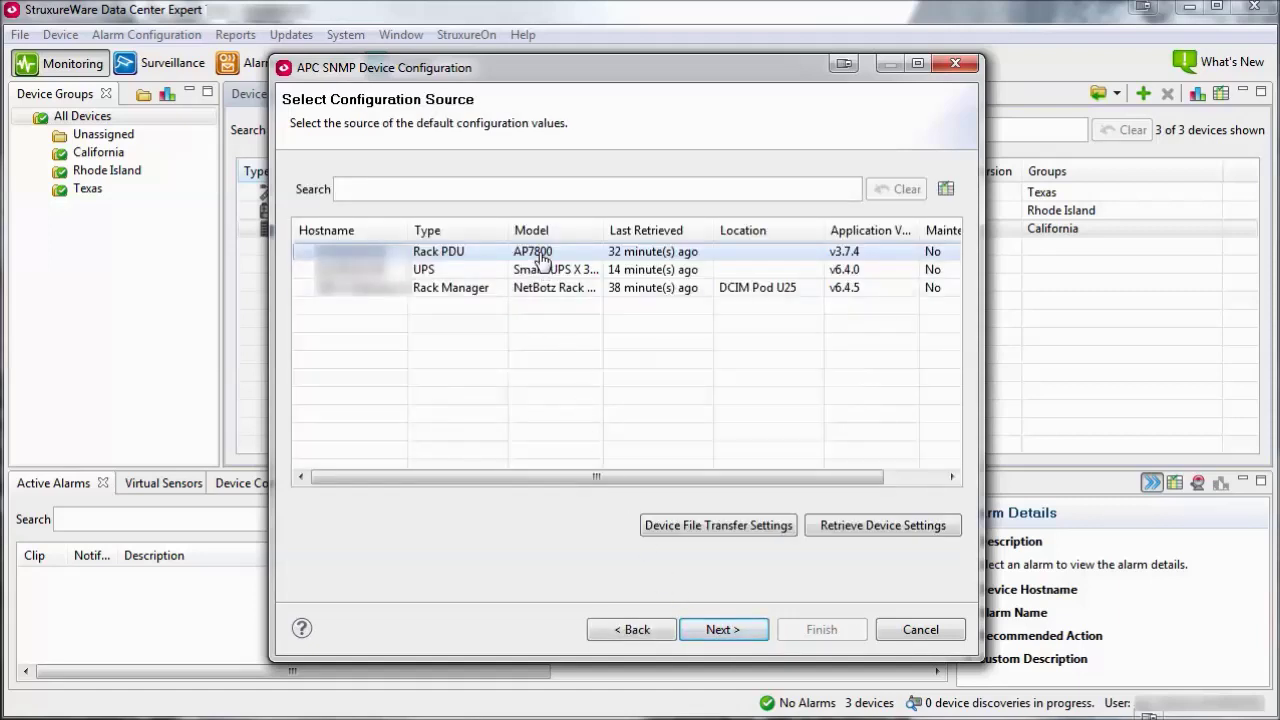
left_click(870, 527)
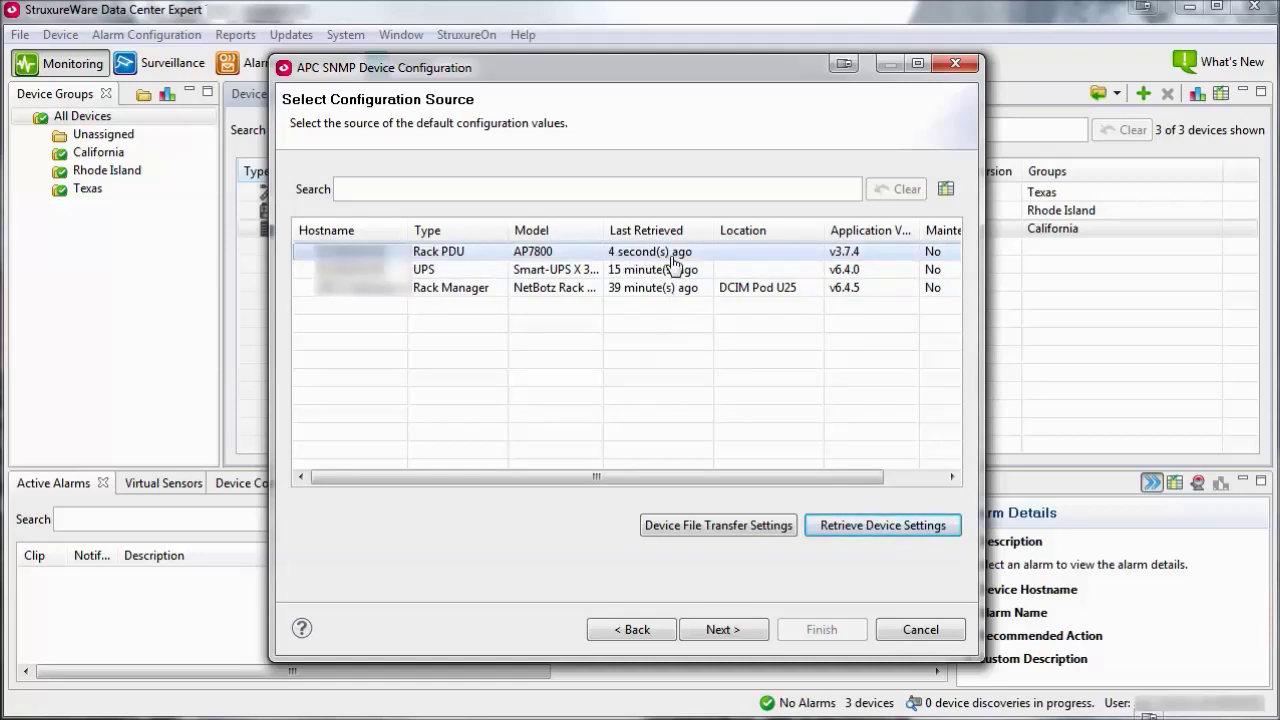
left_click(693, 526)
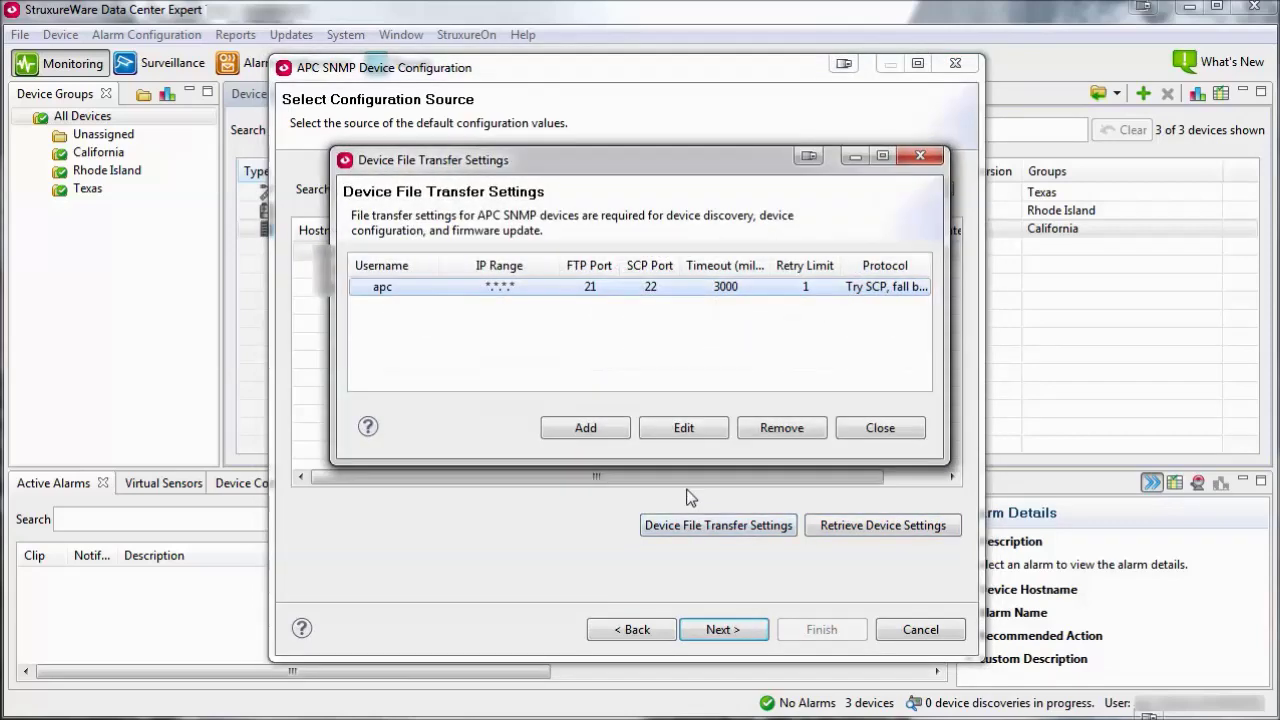
left_click(671, 430)
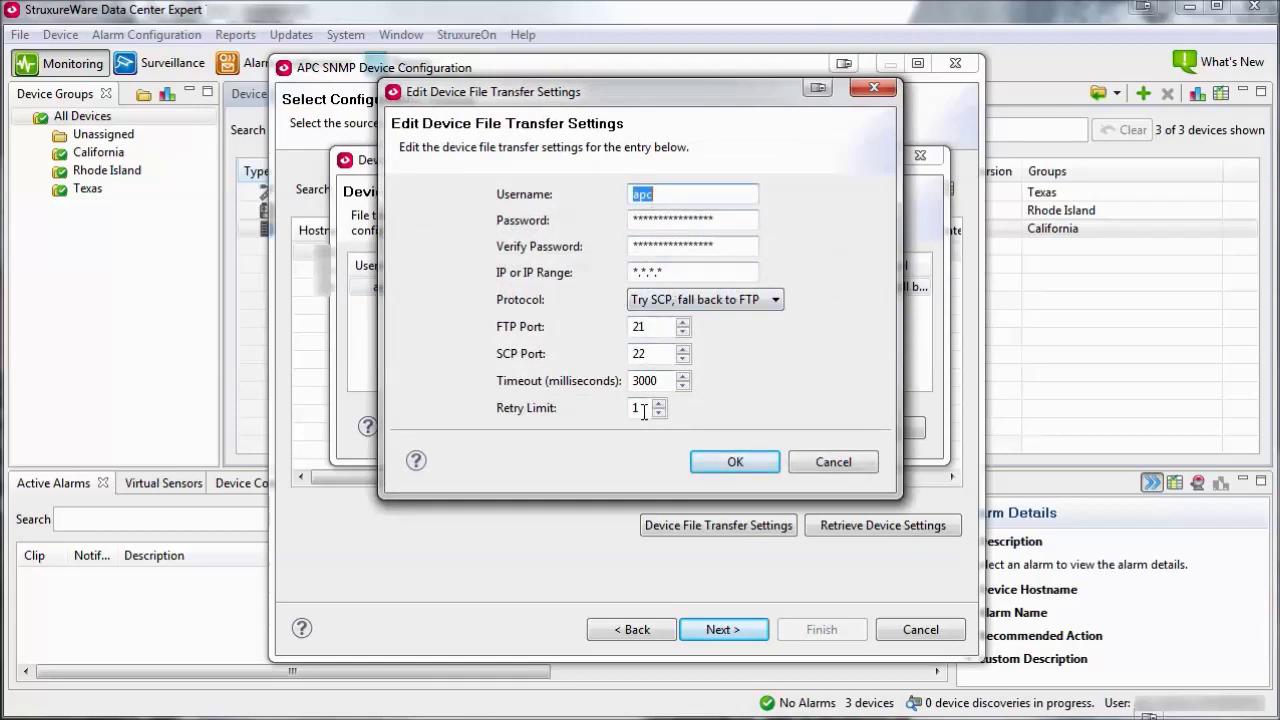
left_click(735, 462)
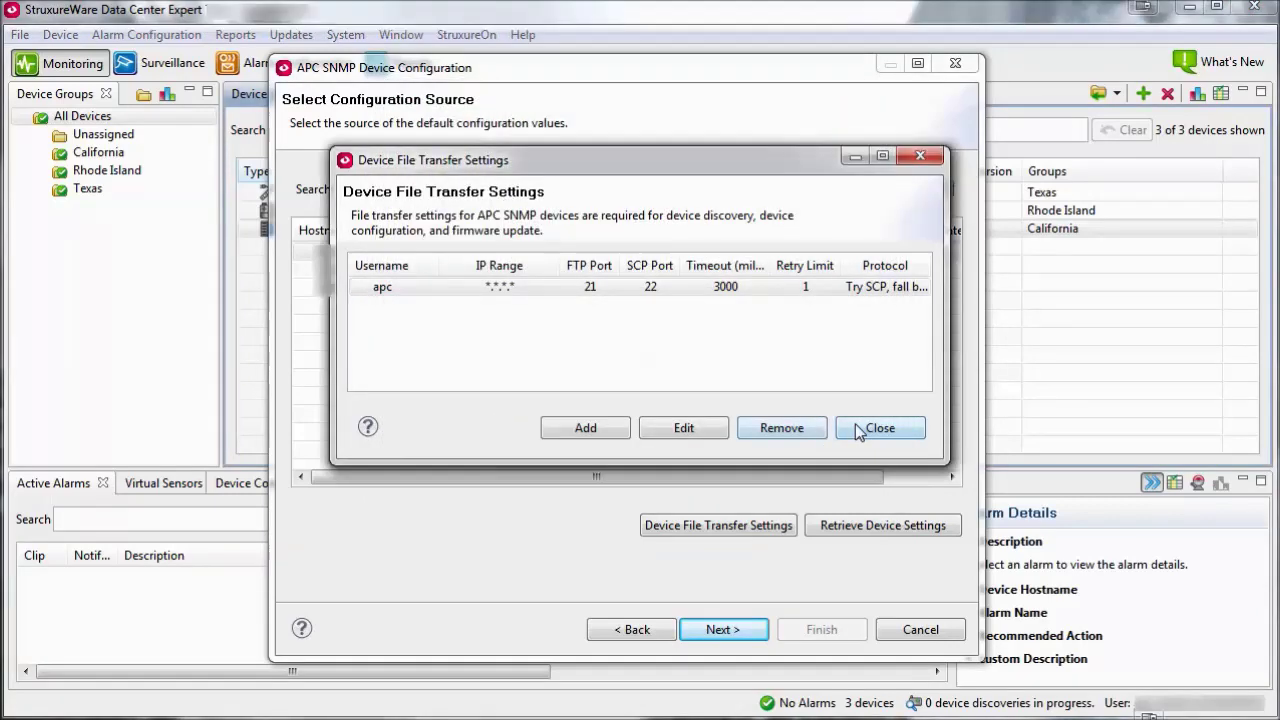
left_click(857, 430)
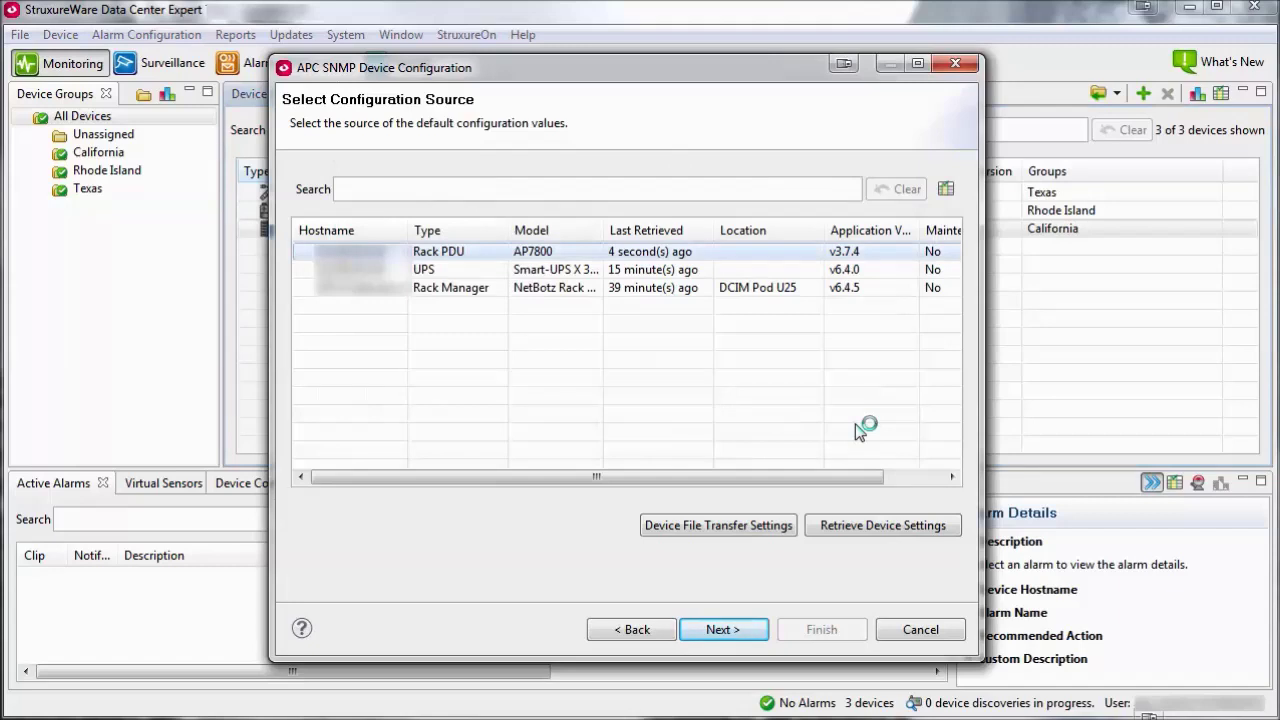
Replace the template's Primary Server IP with 10.1.1.1
left_click(720, 630)
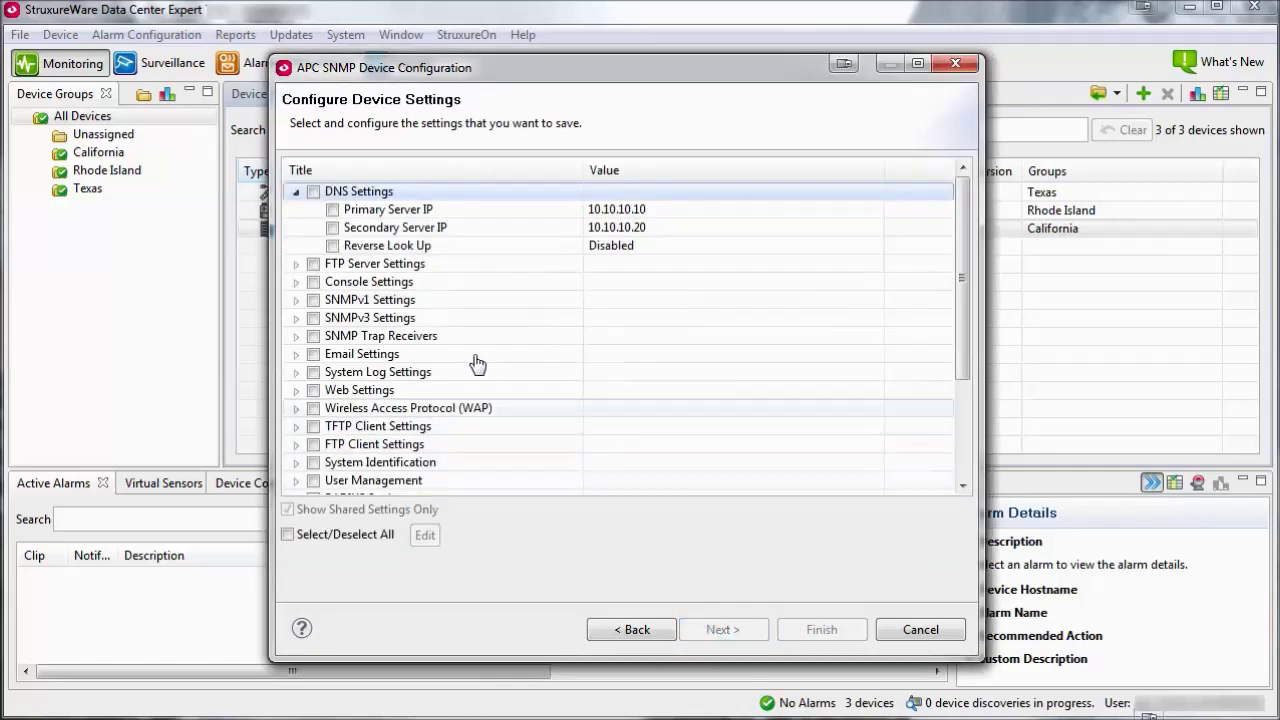
left_click(360, 211)
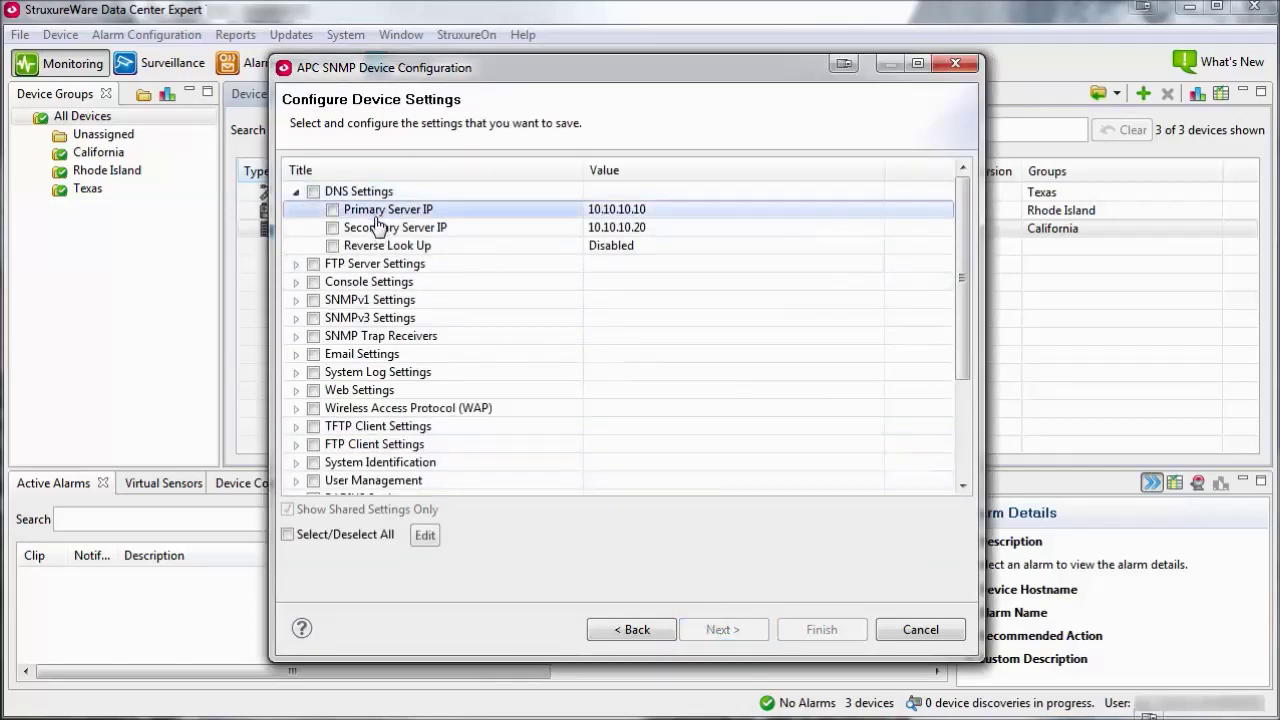
left_click(424, 536)
left_click(479, 311)
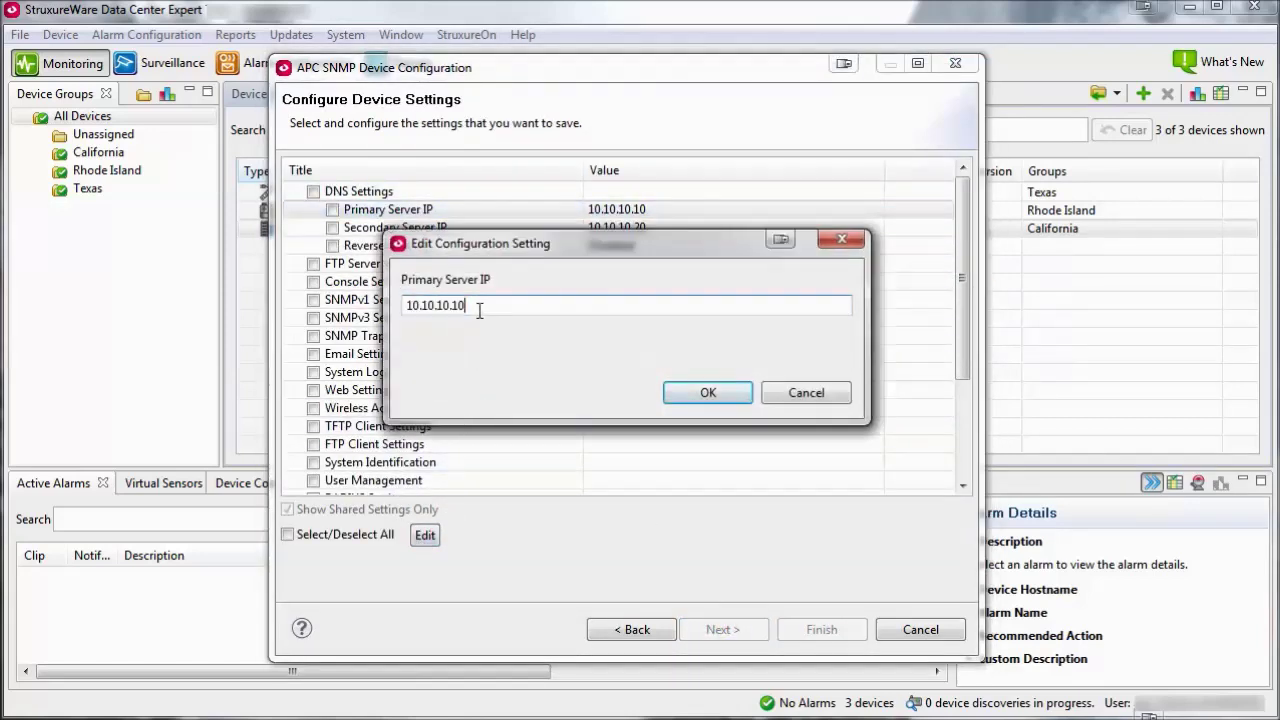
left_click_drag(479, 311, 404, 315)
type("10.1.1")
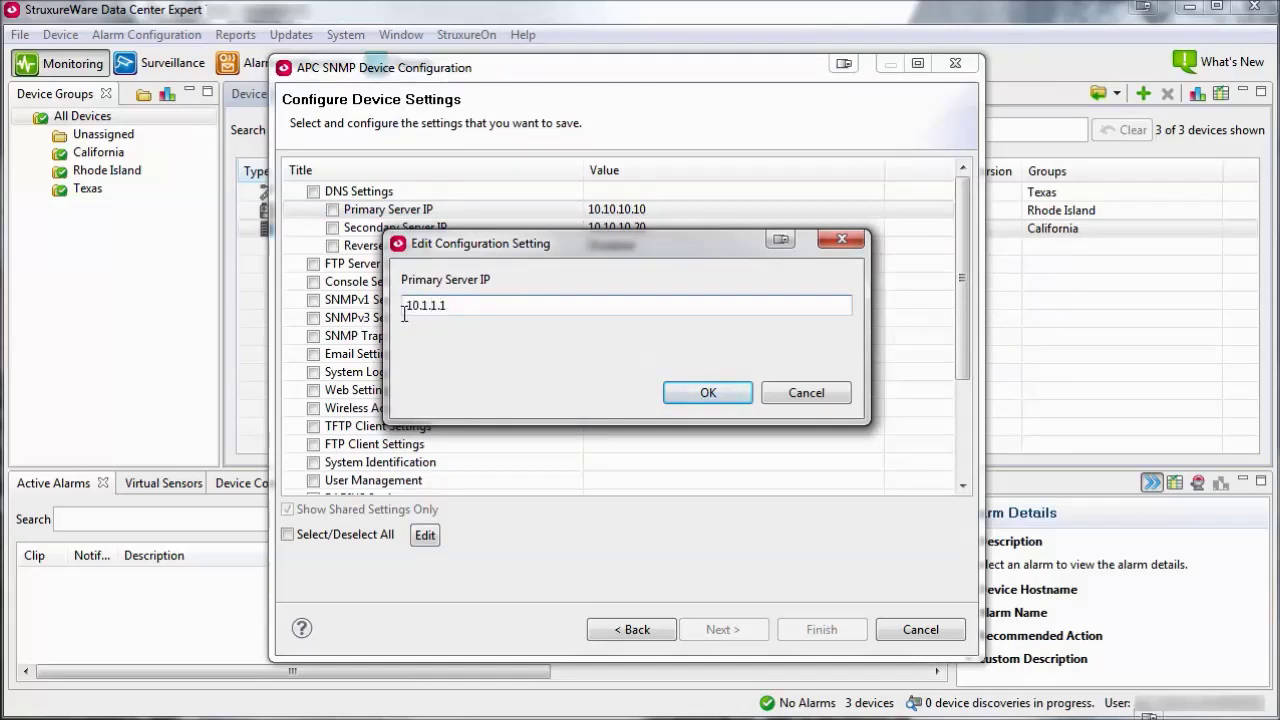
type(".1")
left_click(680, 392)
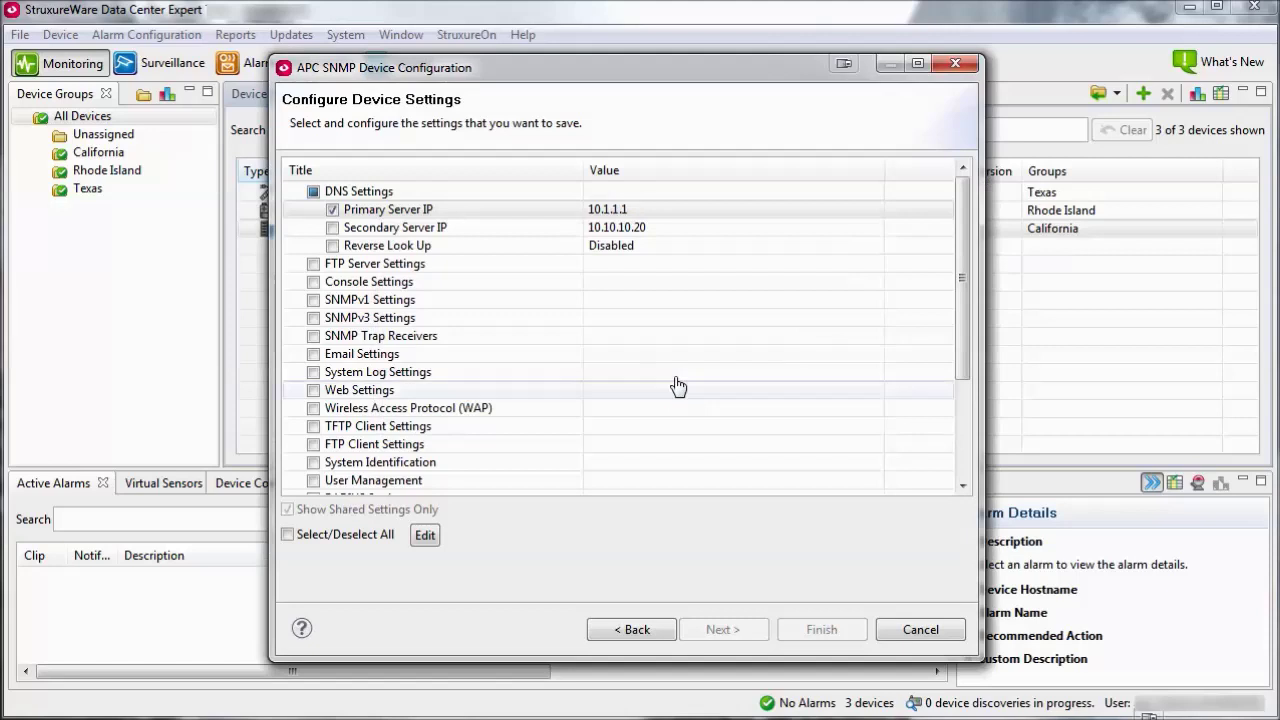
Set the Secondary Server IP to 10.1.1.2 and continue to Save Configuration Template
left_click(640, 234)
left_click(425, 535)
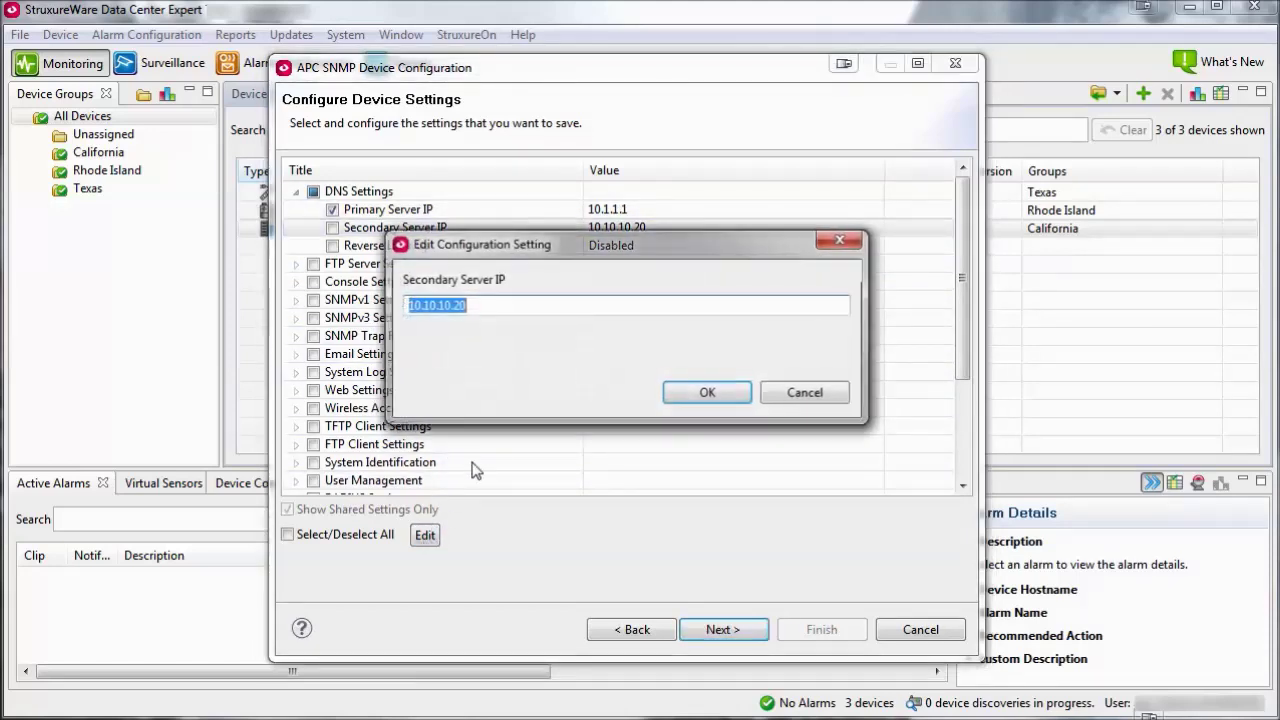
type("10.1.1.2")
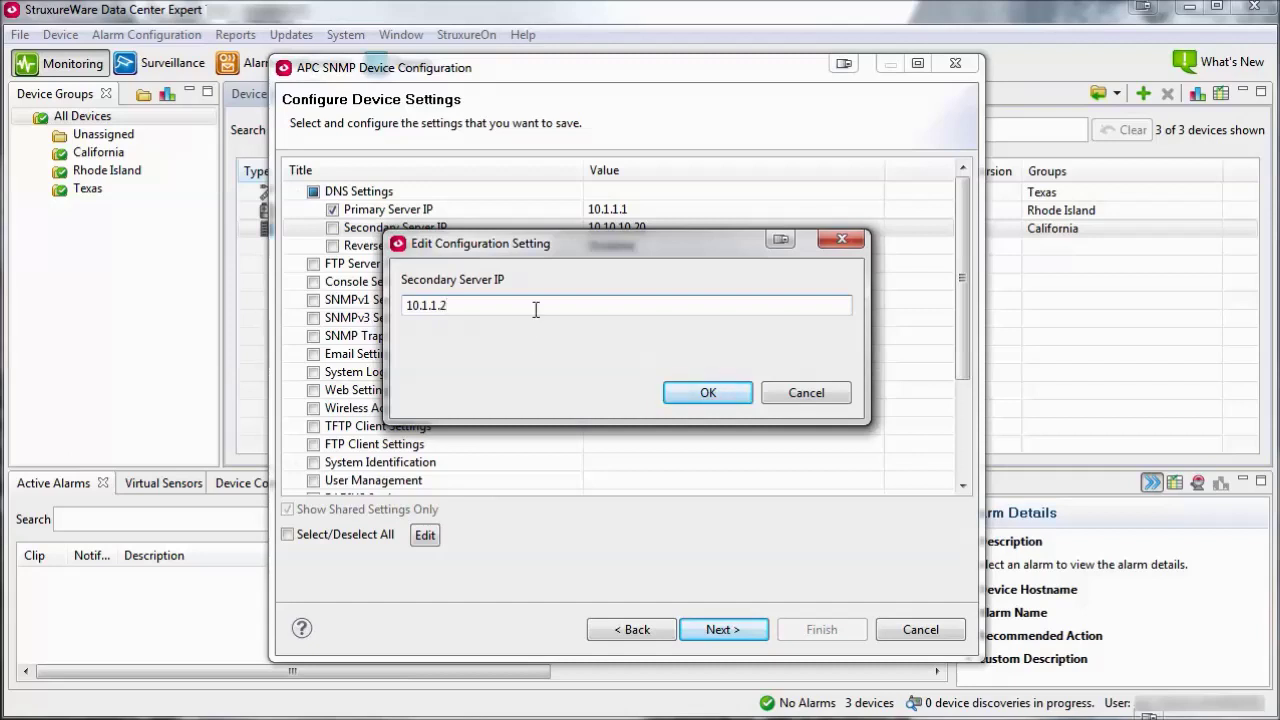
left_click(709, 394)
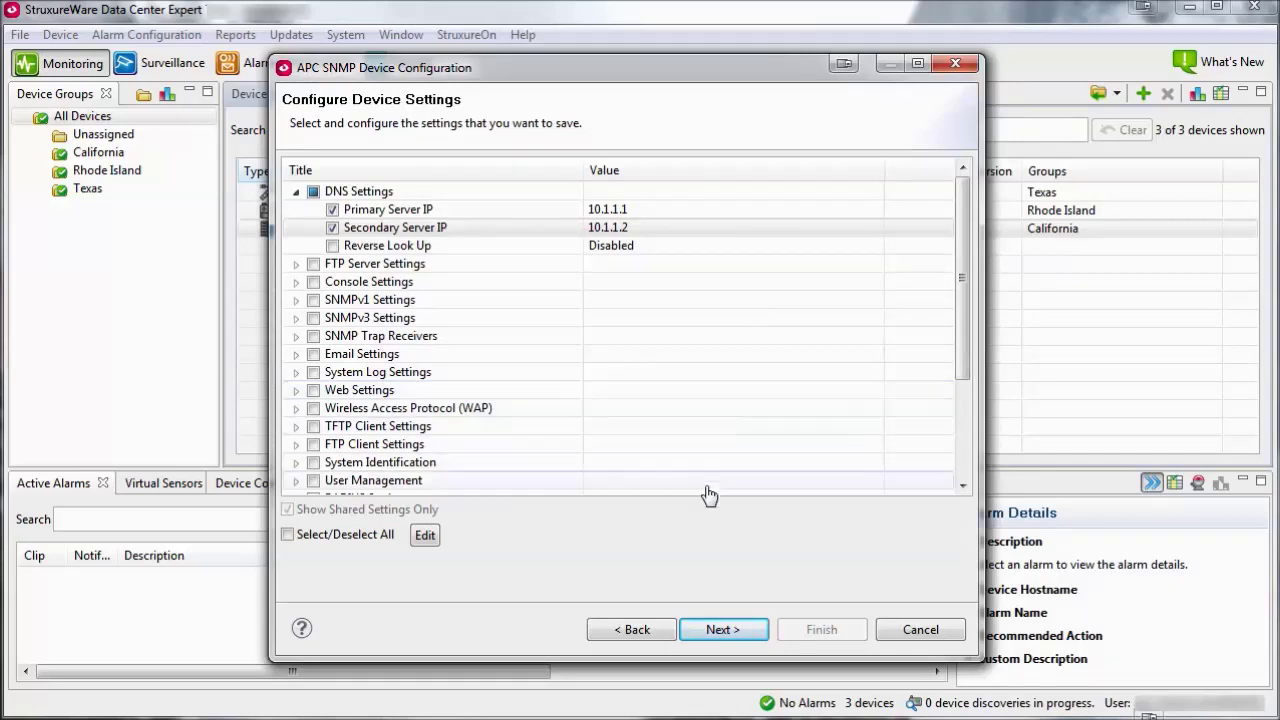
left_click(722, 630)
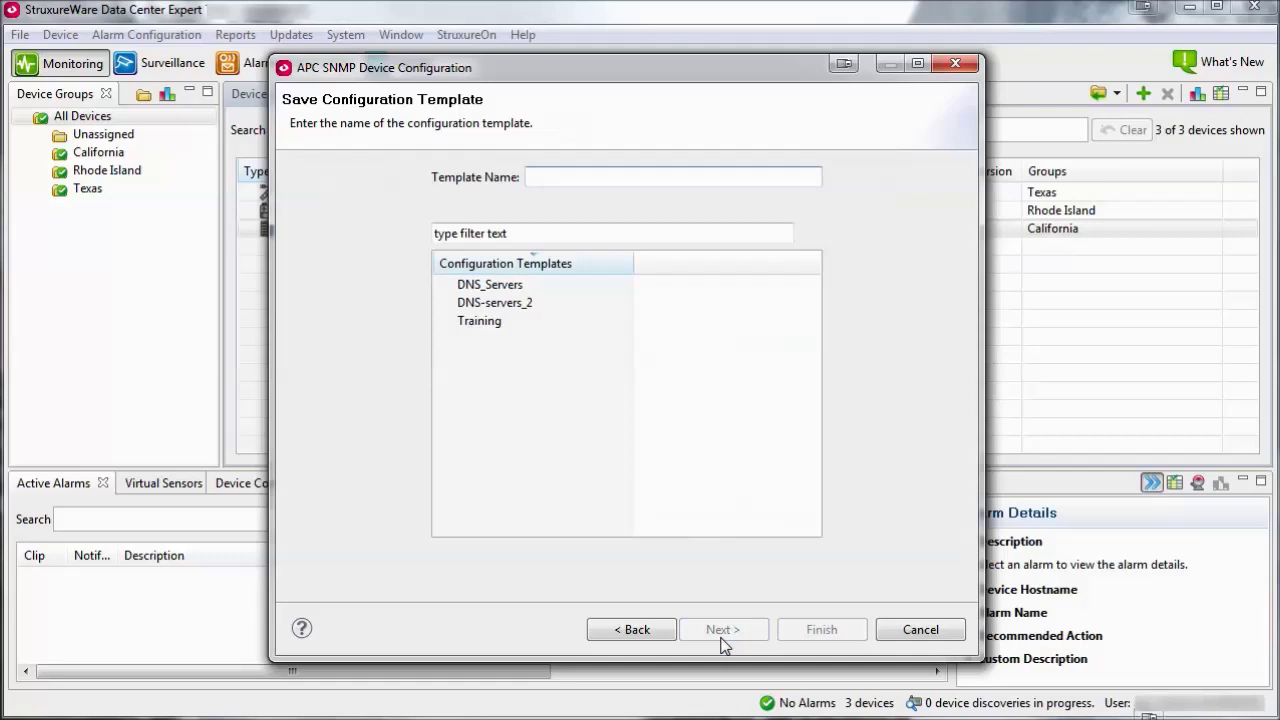
Name the template DNS_servers_3, finish, and acknowledge the save confirmation
type("DNS_servers_3")
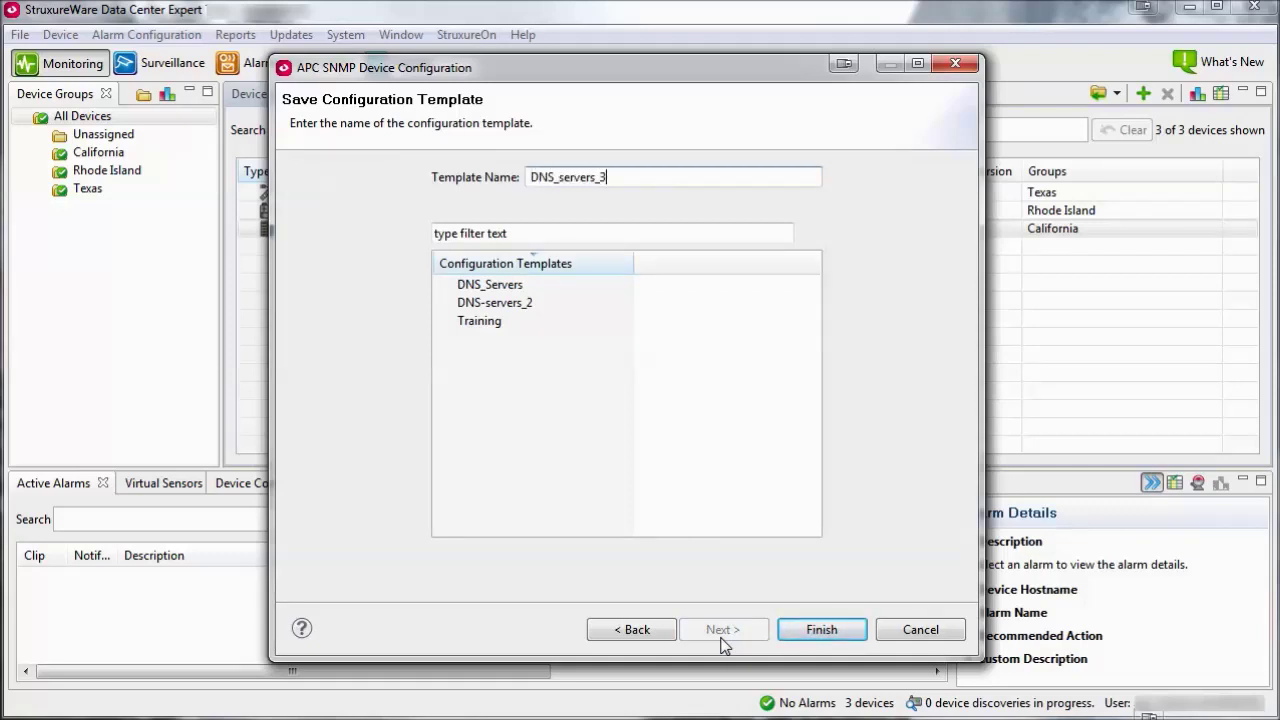
left_click(820, 632)
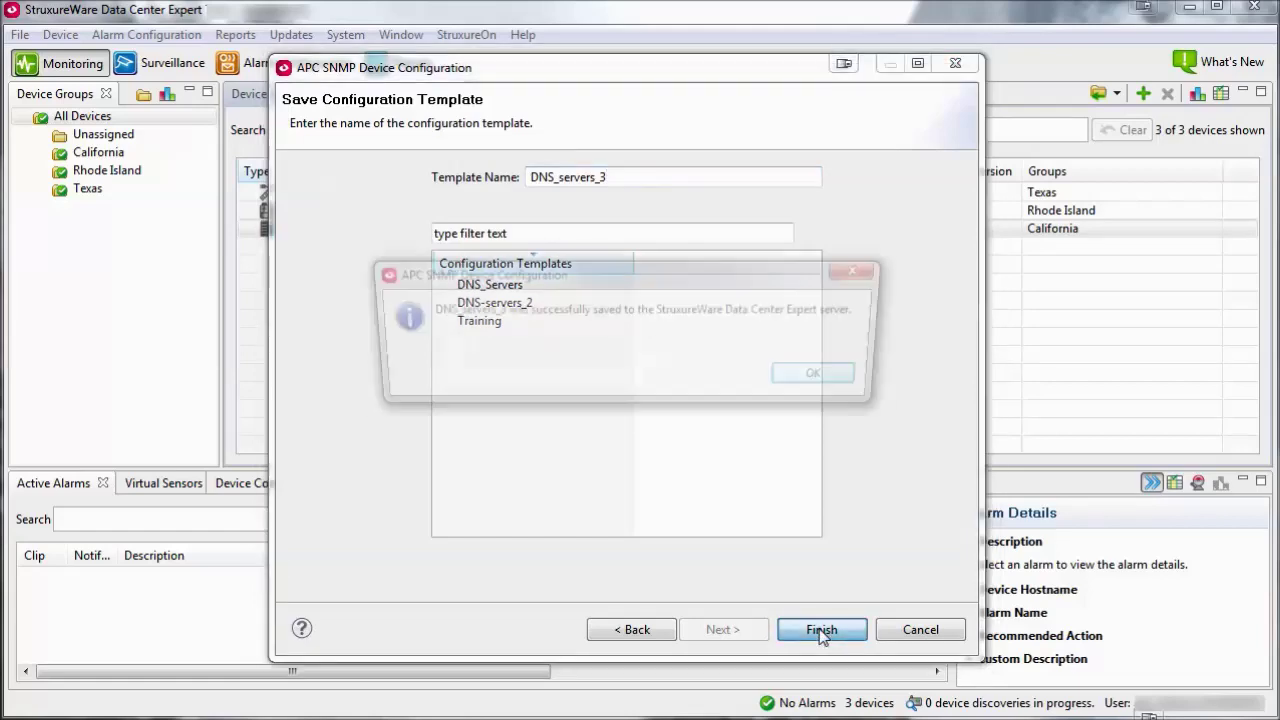
left_click(828, 380)
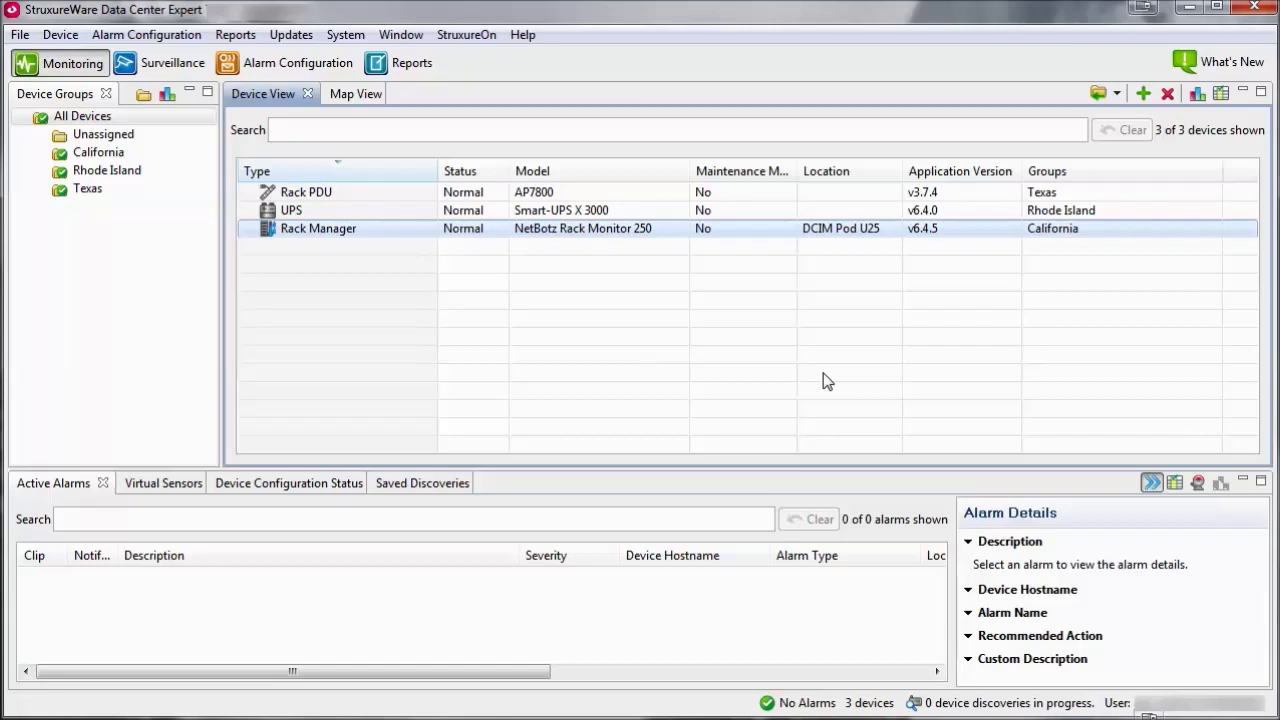
Reopen APC SNMP Device Configuration and open the existing DNS_servers_3 template for editing
left_click(59, 36)
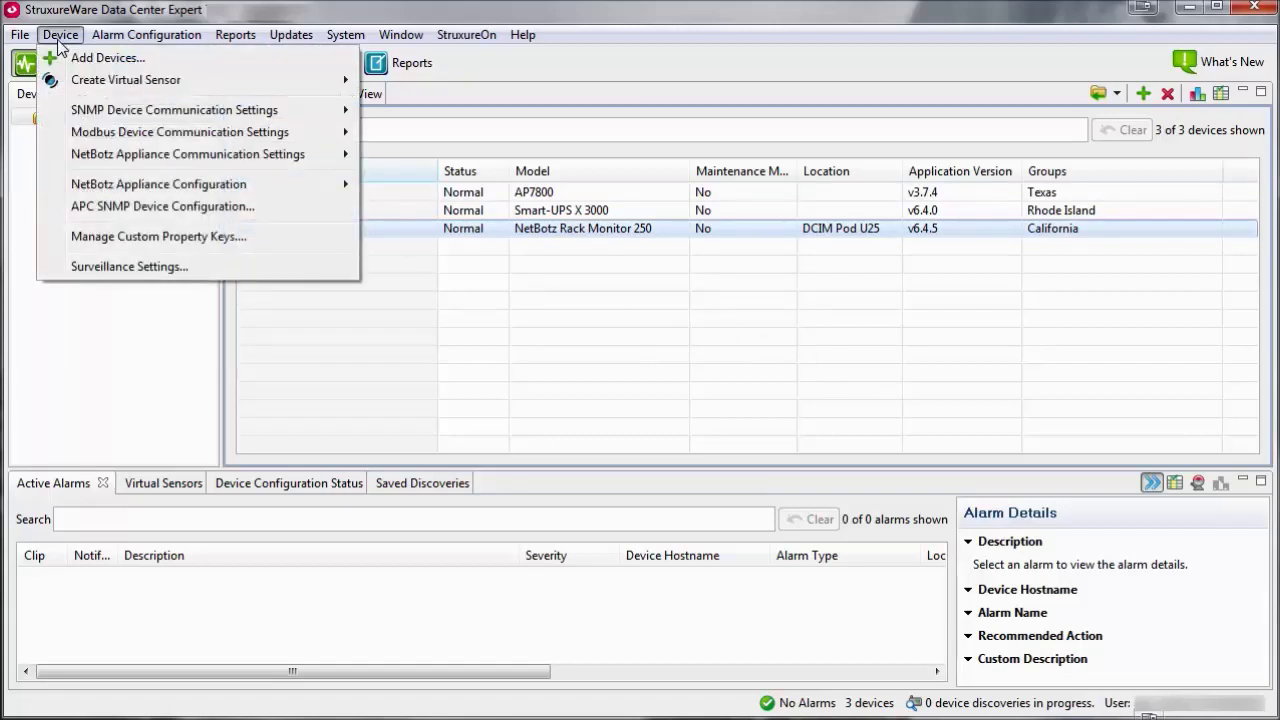
left_click(84, 207)
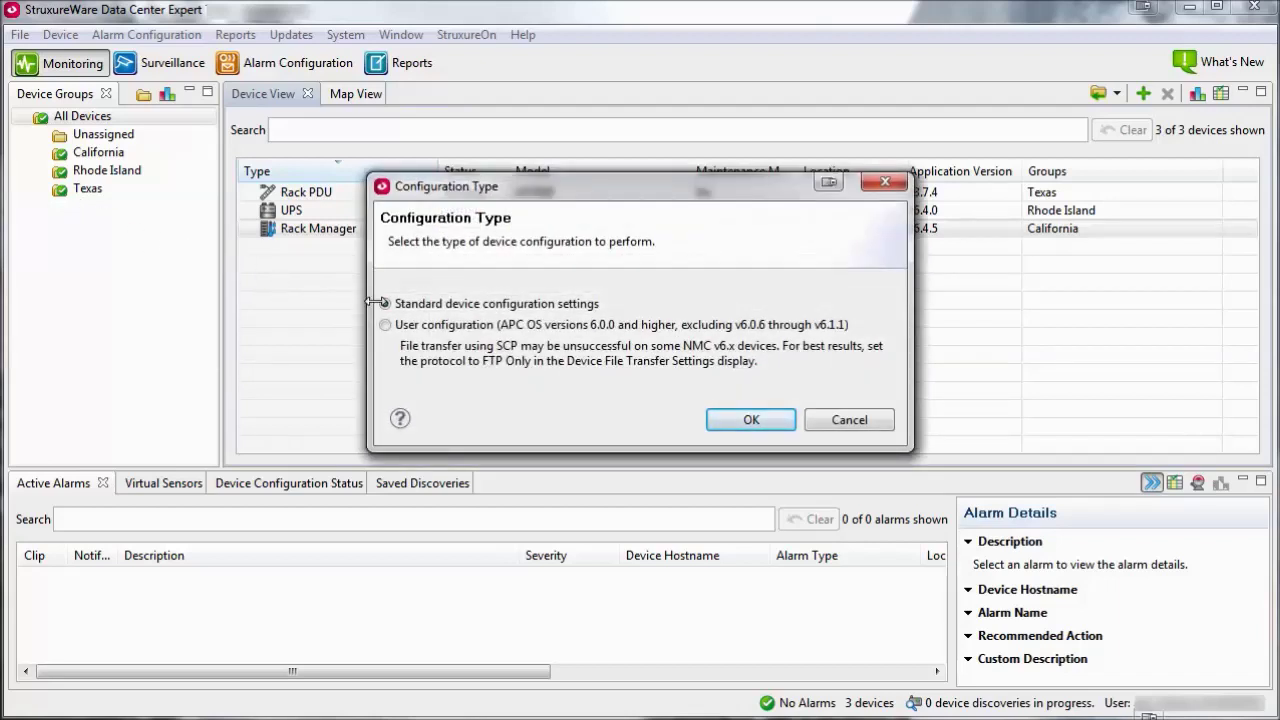
left_click(748, 420)
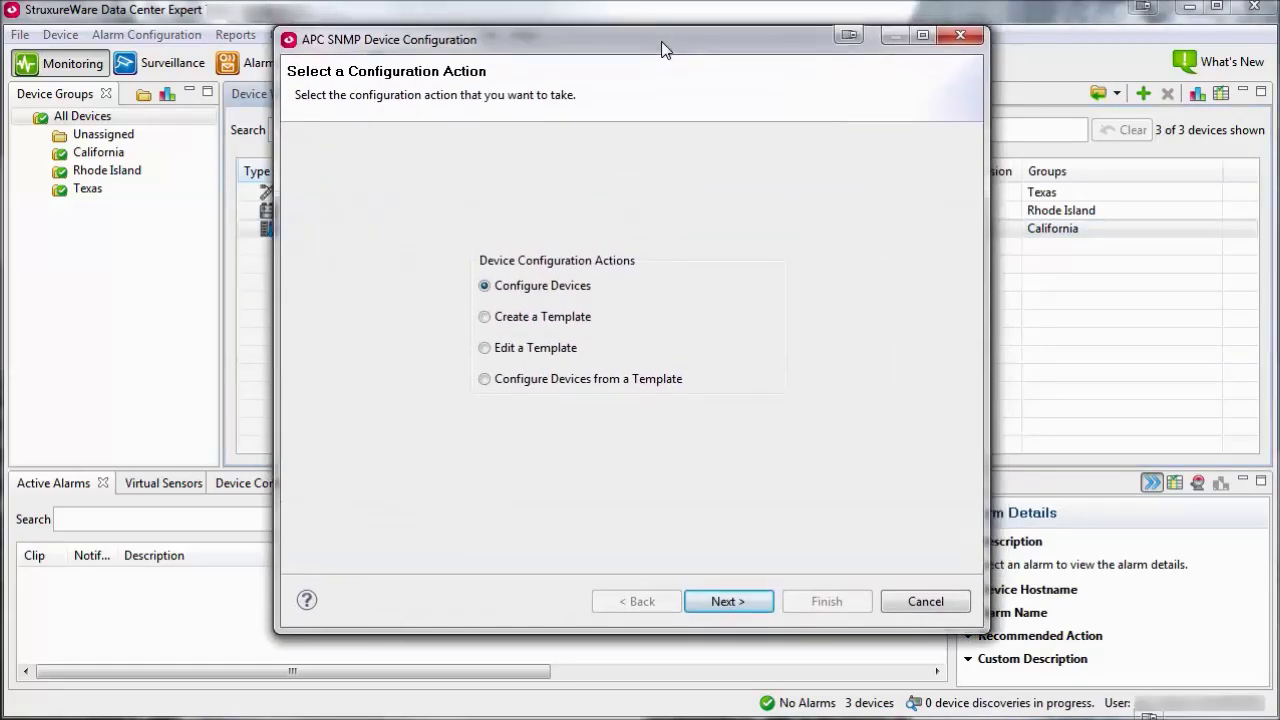
left_click(517, 350)
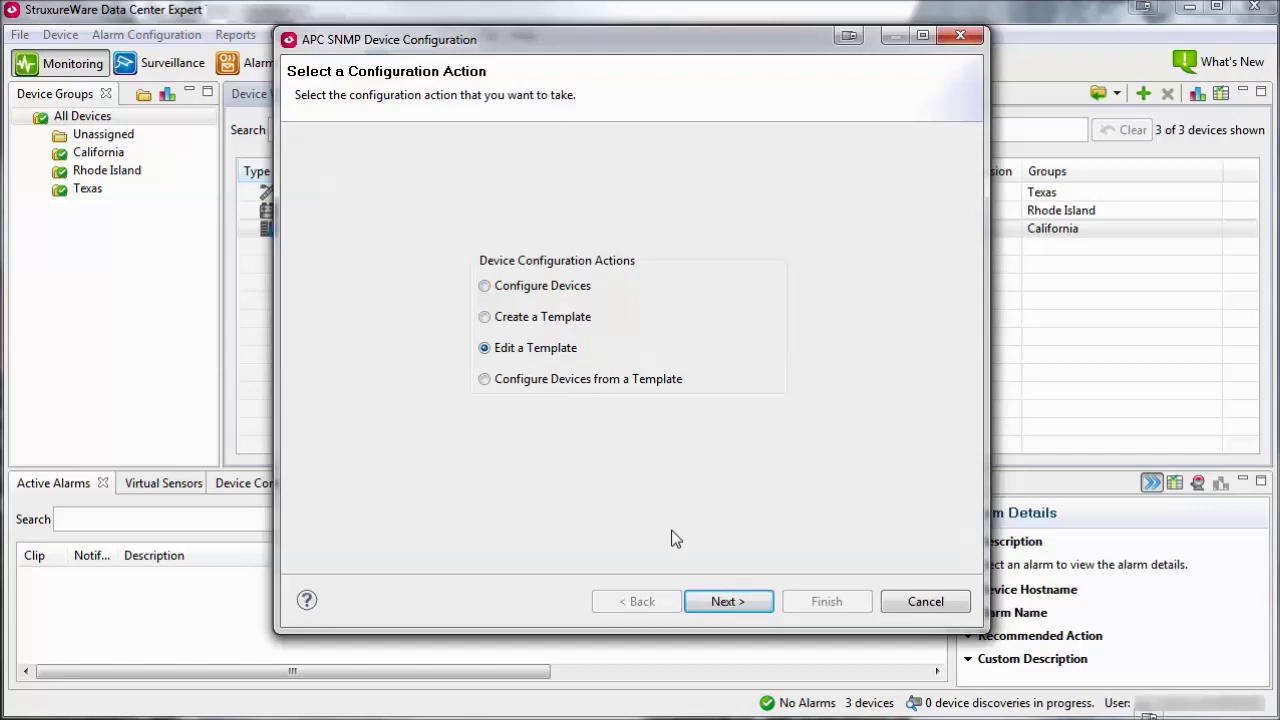
left_click(724, 601)
left_click(502, 220)
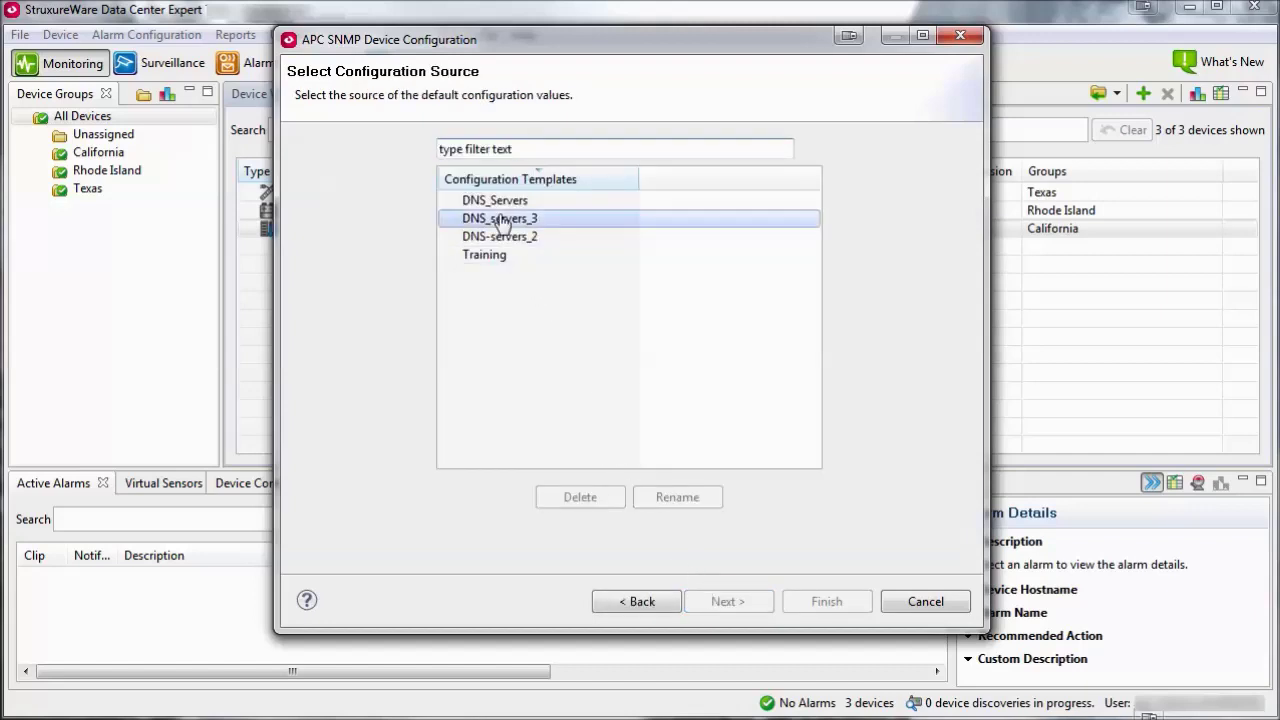
left_click(715, 605)
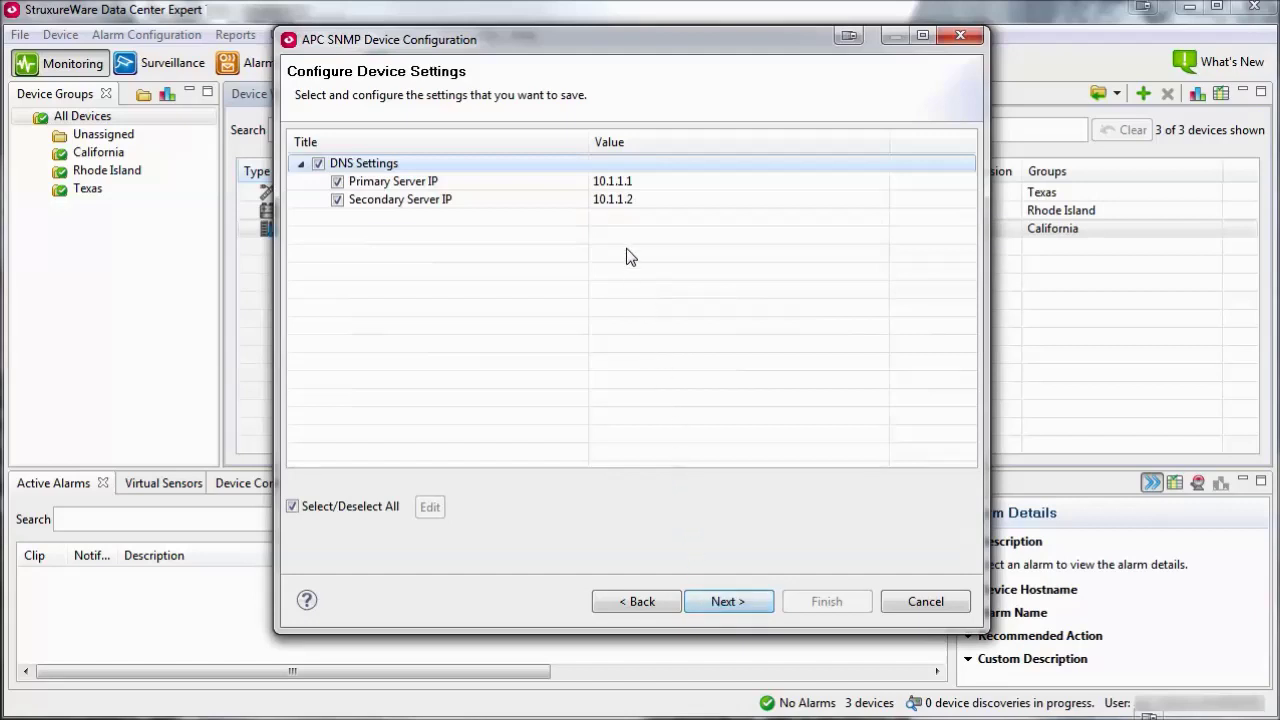
Change the Primary Server IP to 10.10.10.10
double_click(623, 188)
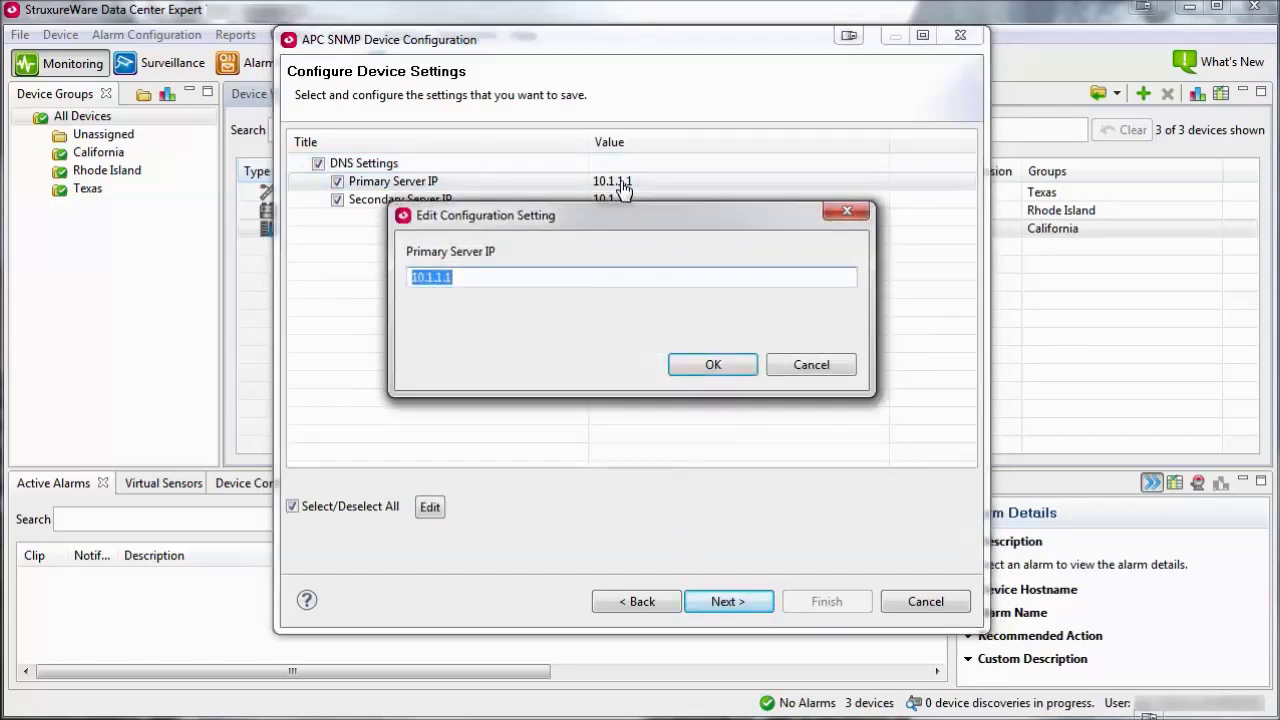
type("1")
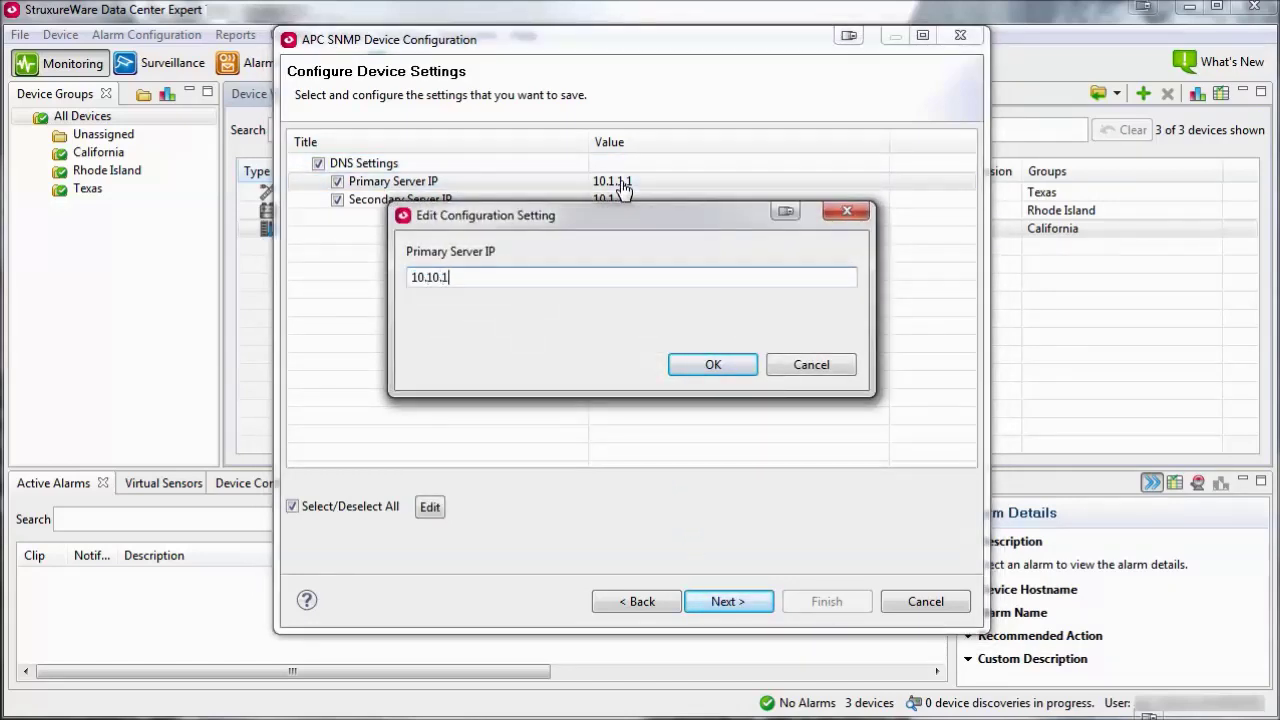
left_click(712, 364)
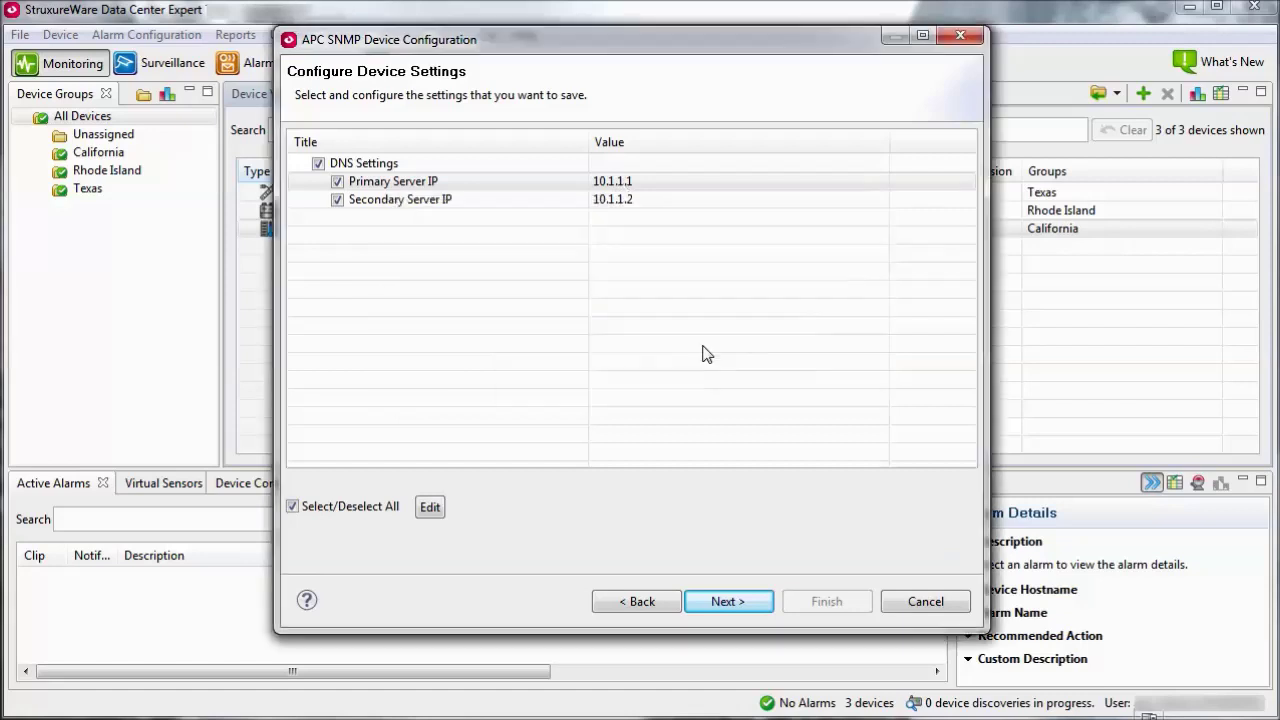
Change the Secondary Server IP to 10.10.10.2 and advance to Save Configuration Template
left_click(648, 203)
left_click(430, 508)
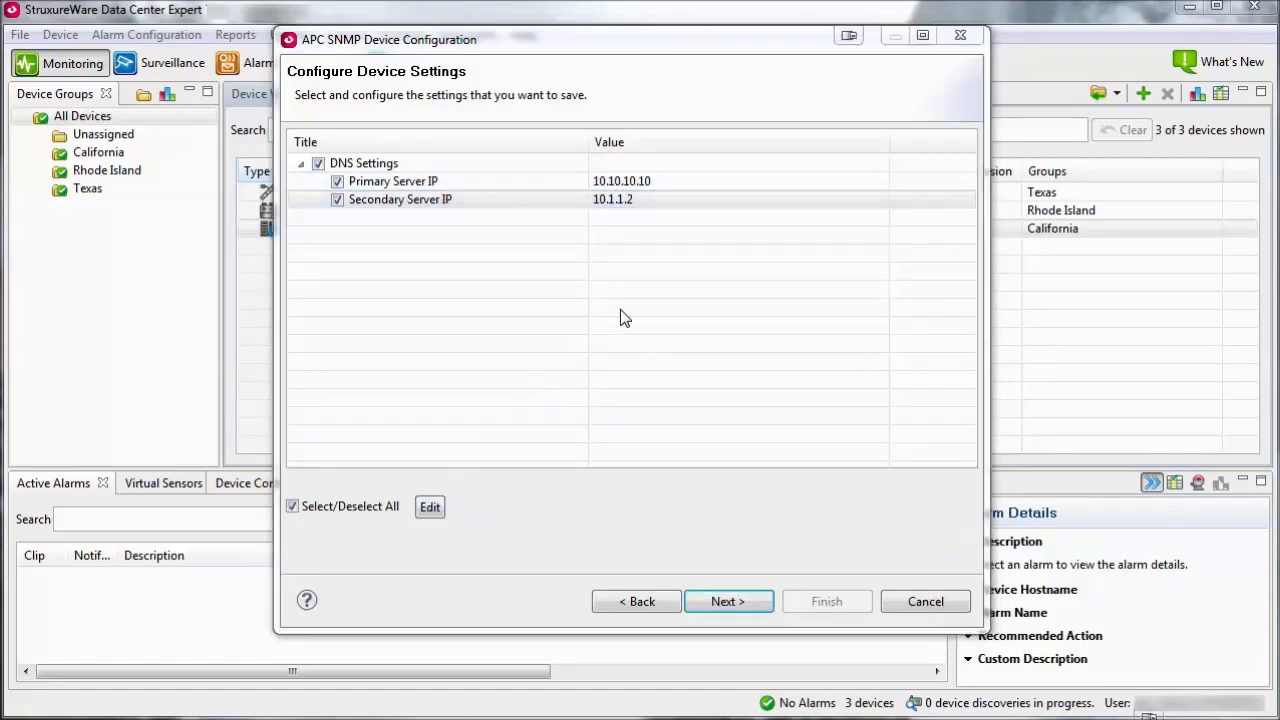
type("10.10.1")
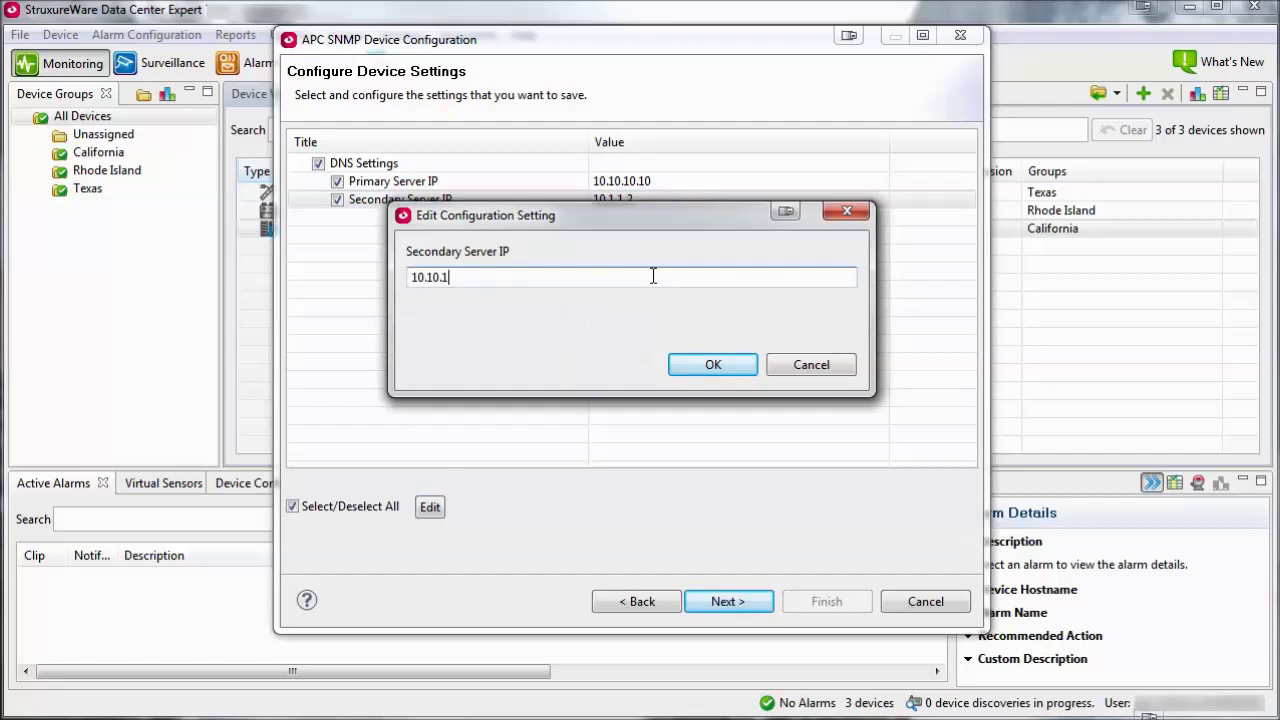
type("0.2")
left_click(713, 366)
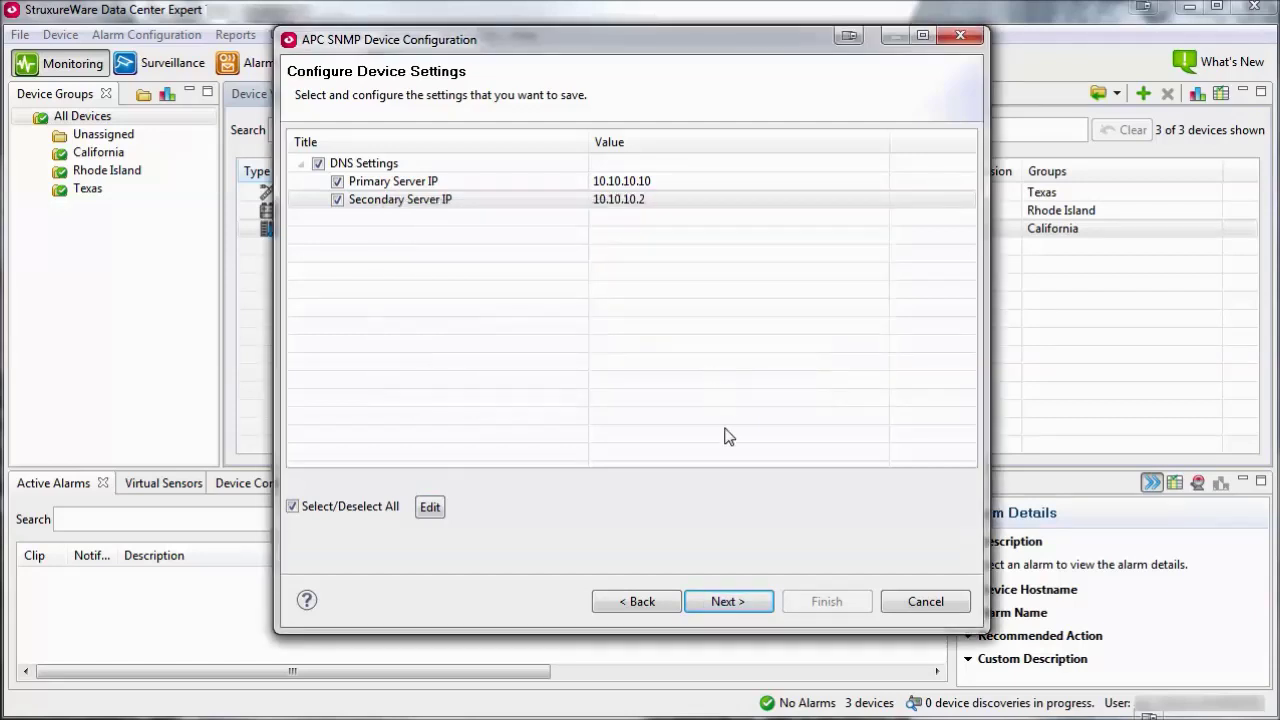
left_click(728, 601)
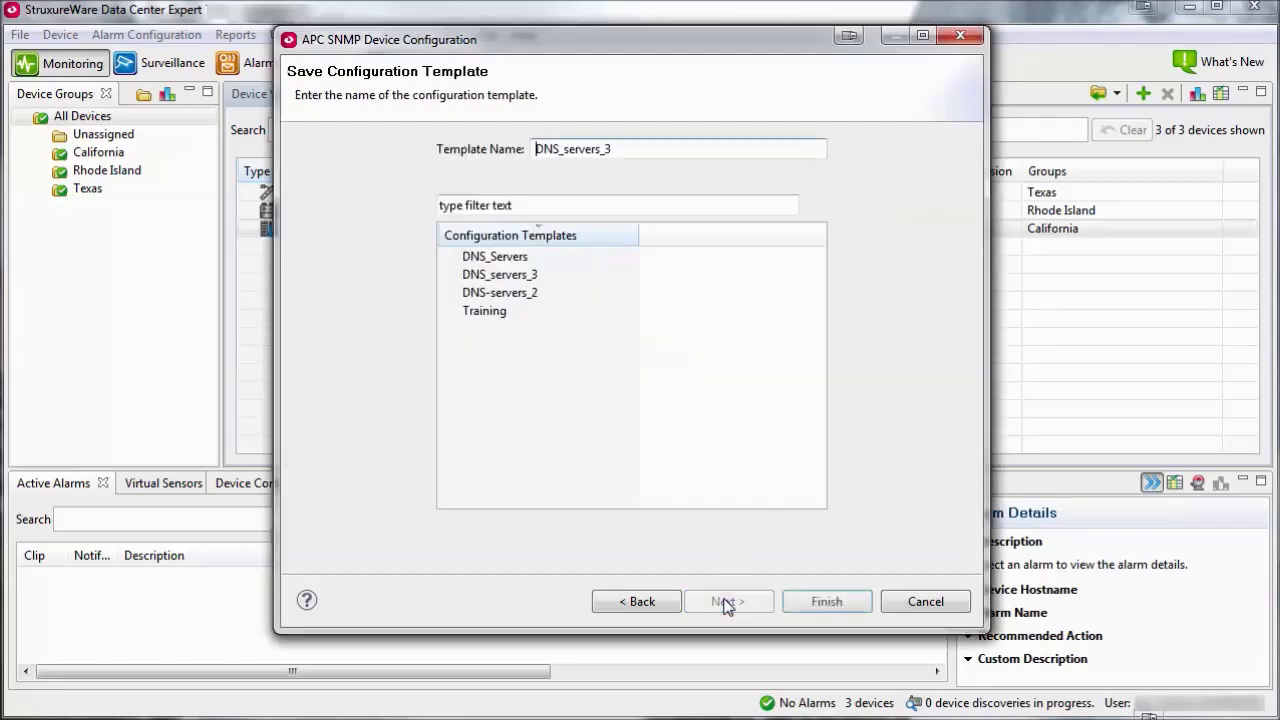
Save the edited template under the new name DNS_servers_4 and dismiss the confirmation
left_click(544, 277)
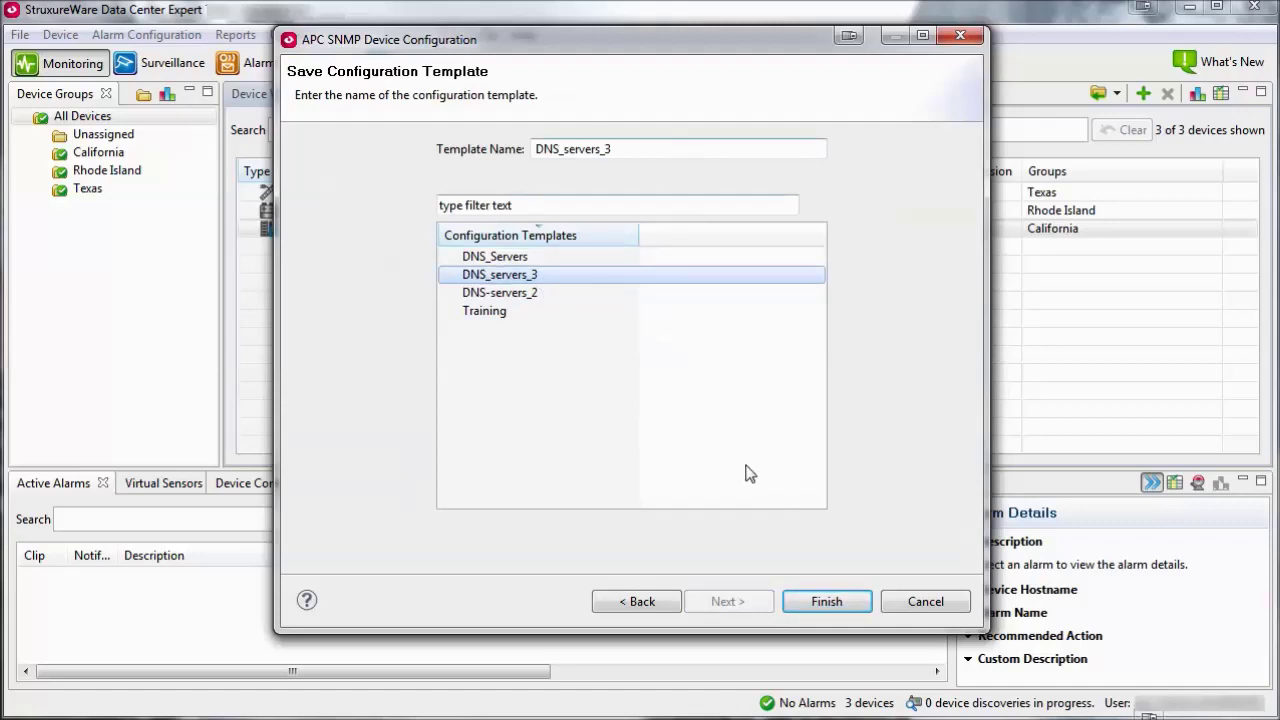
left_click(623, 149)
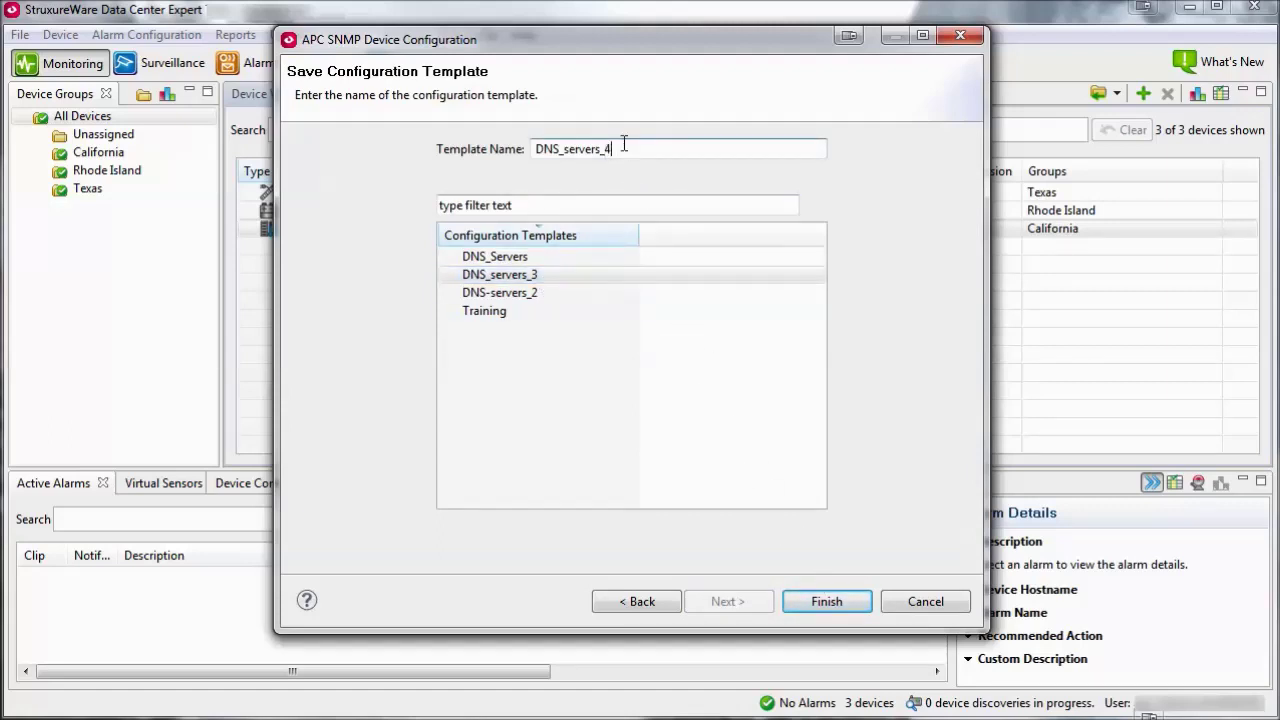
left_click(808, 608)
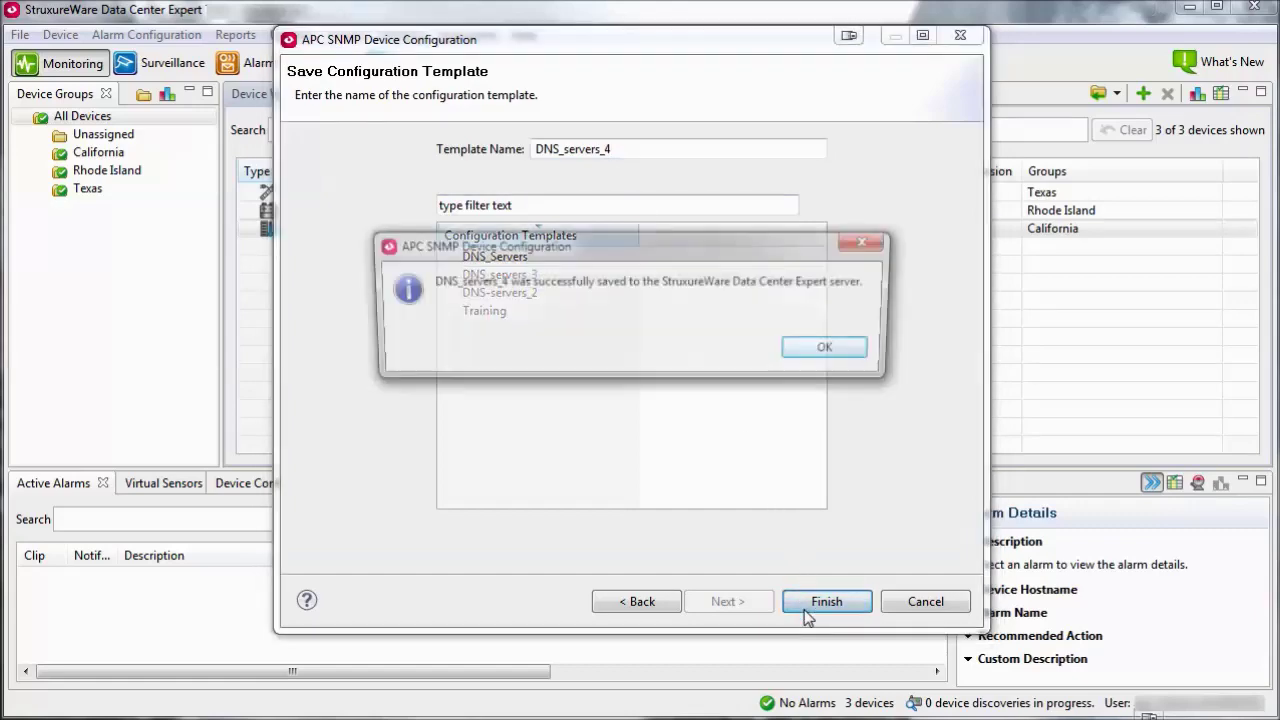
left_click(836, 350)
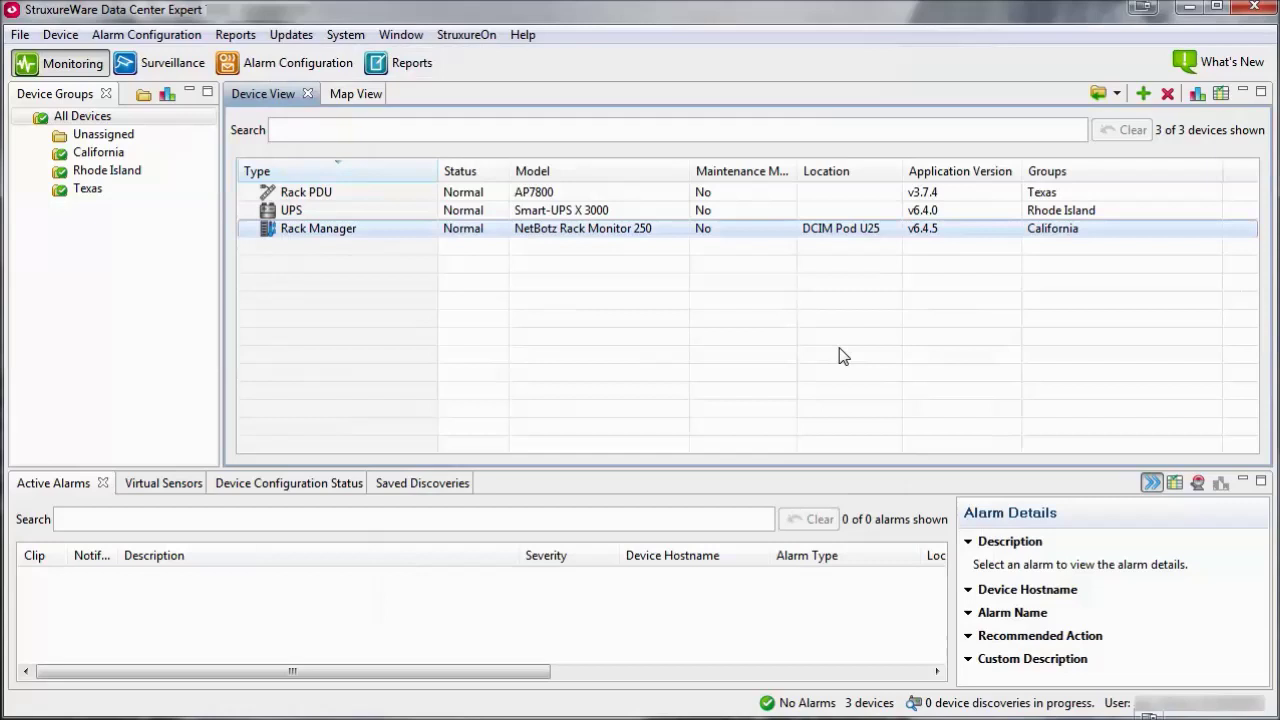
Reopen APC SNMP Device Configuration from the Device menu with standard settings
left_click(60, 34)
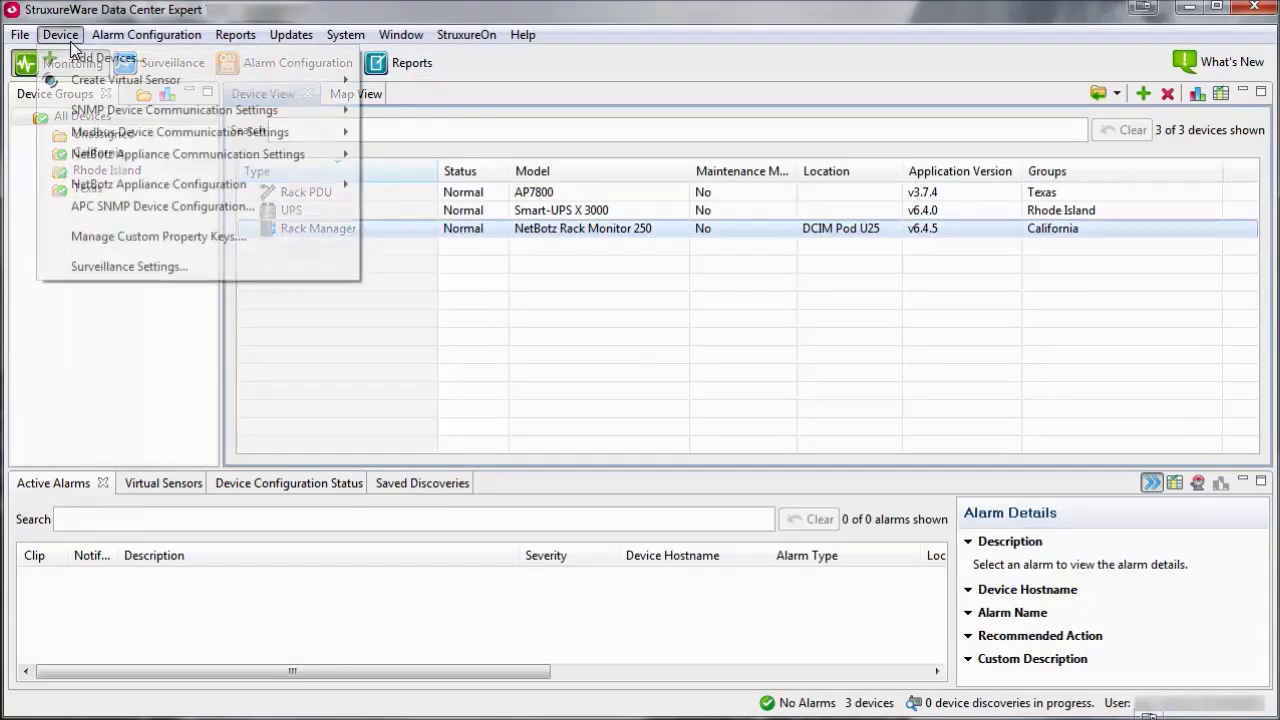
left_click(109, 207)
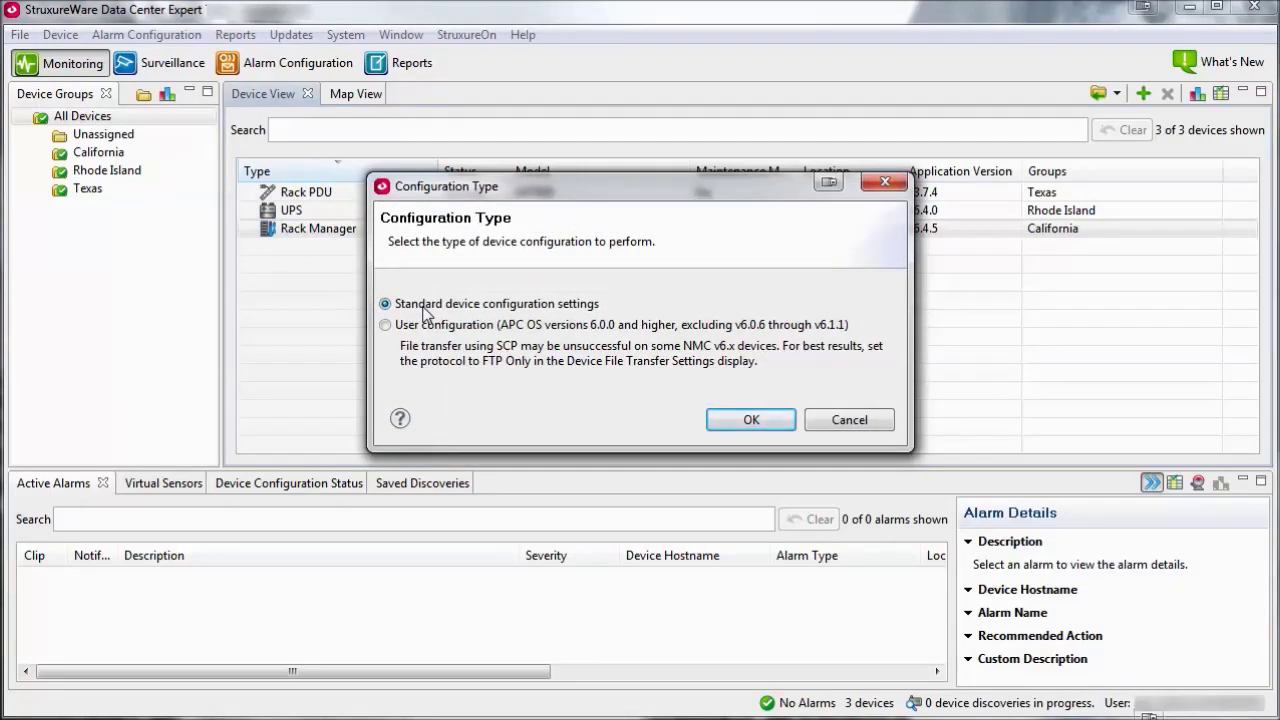
left_click(748, 420)
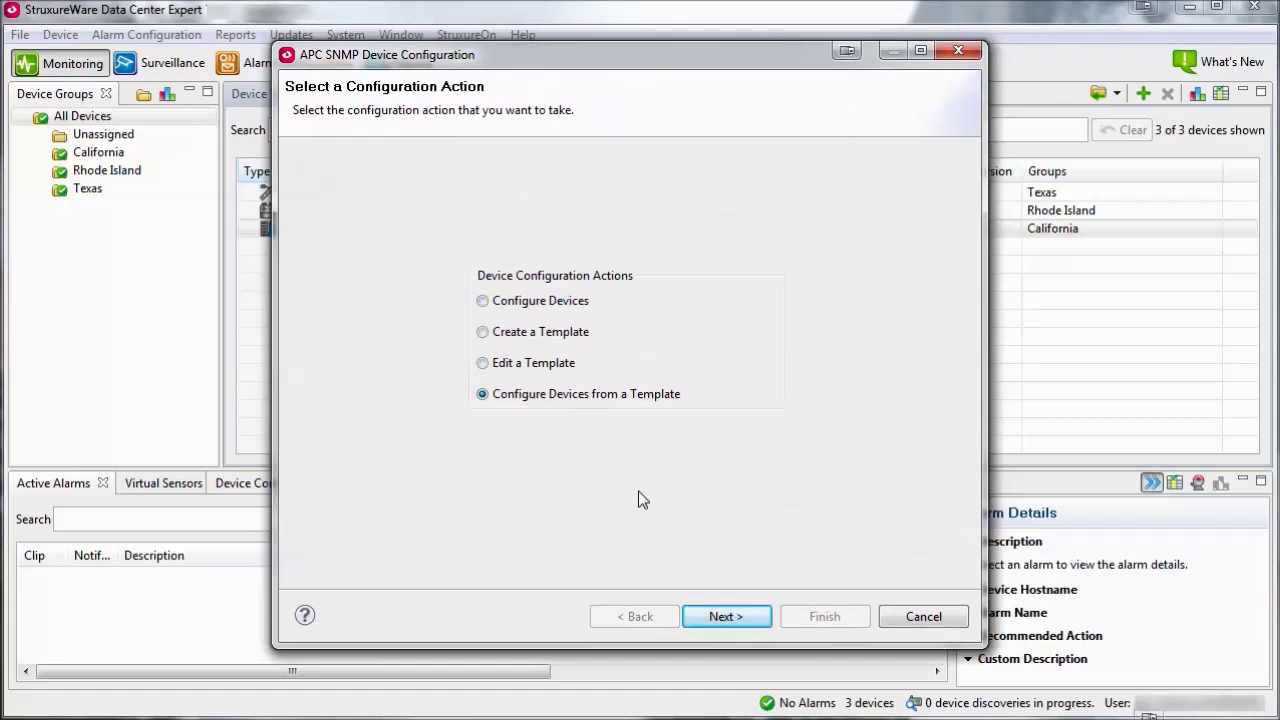
Select DNS_servers_4 as the configuration source and advance to destination devices
left_click(728, 616)
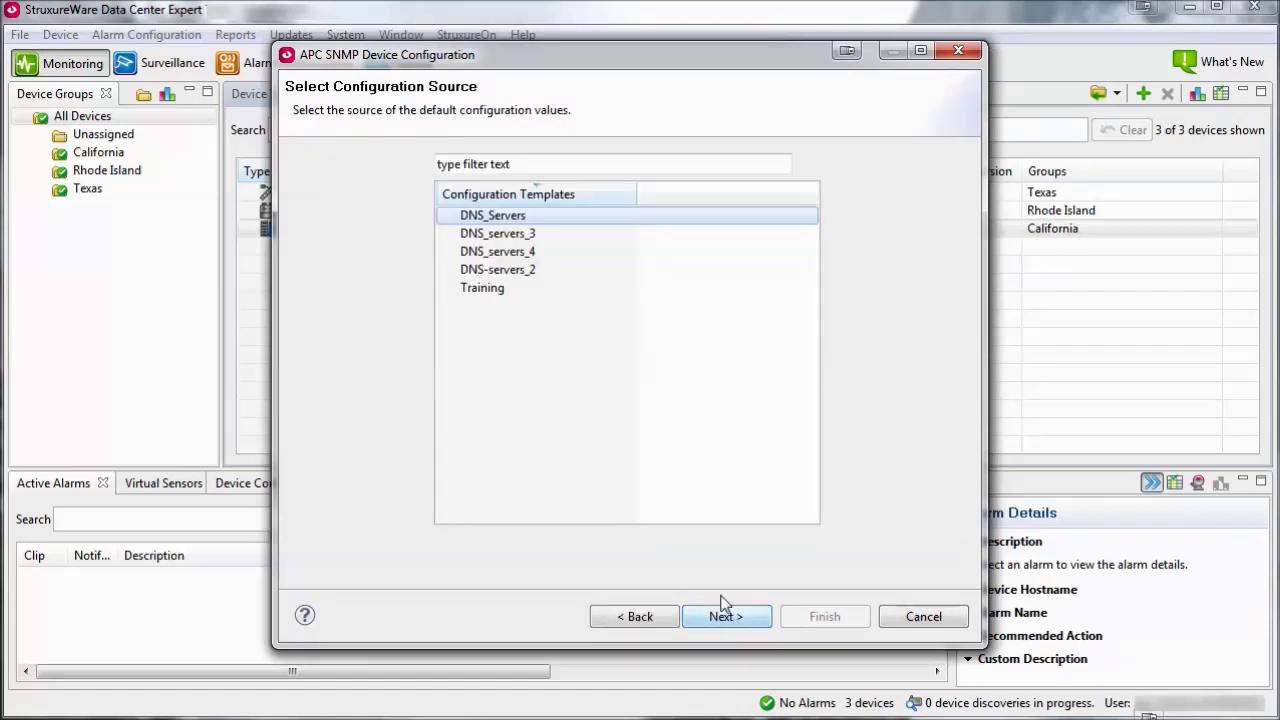
left_click(521, 253)
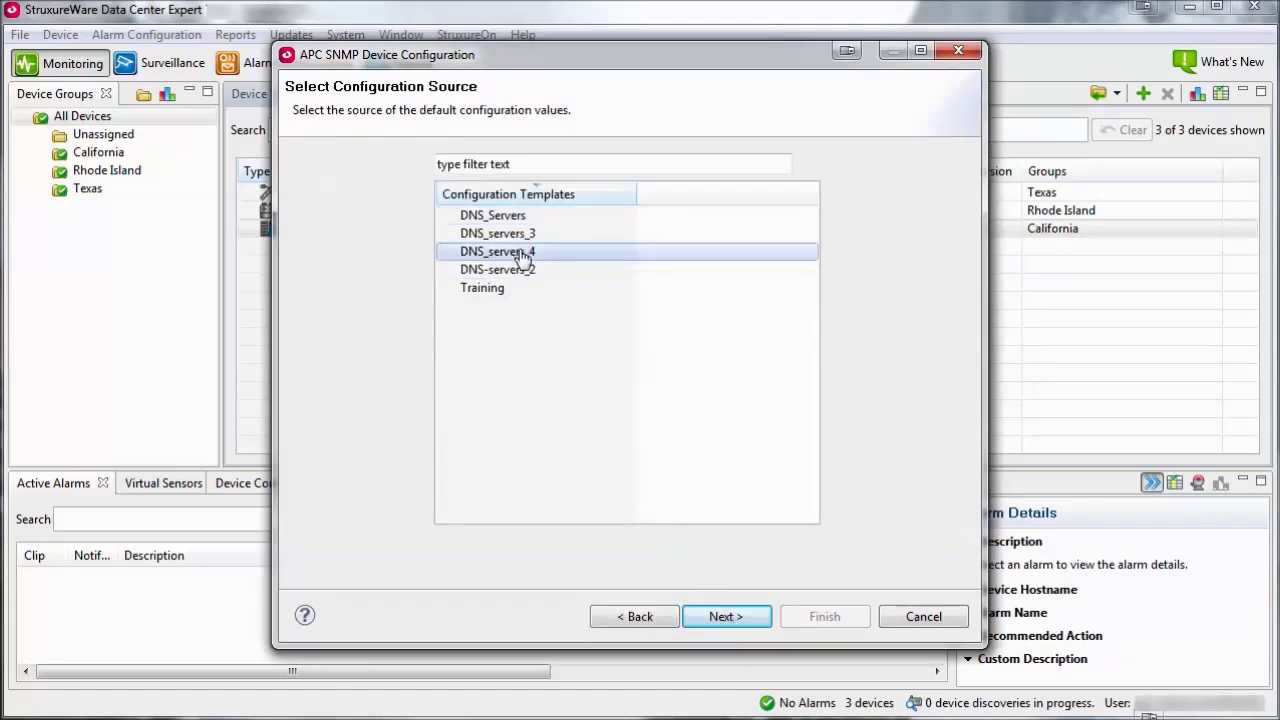
left_click(728, 617)
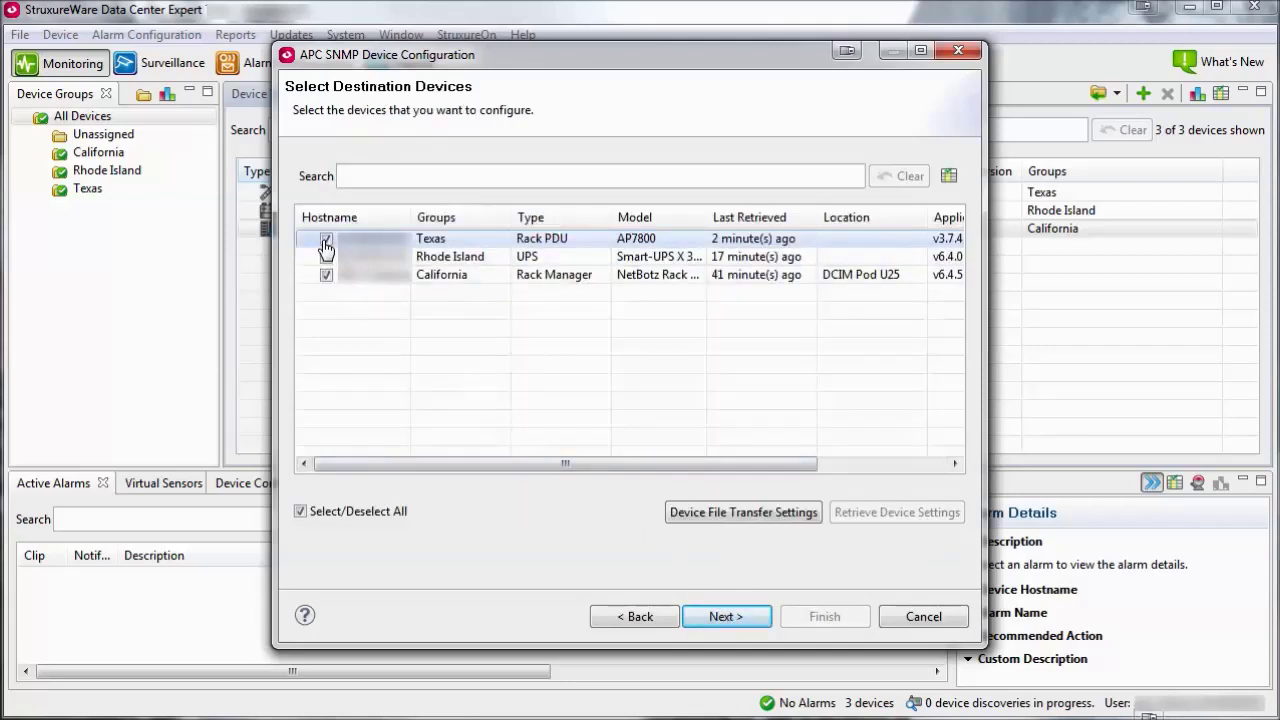
Confirm Primary Server IP stays 10.10.10.10 and finish, applying DNS_servers_4 to all three devices
left_click(726, 616)
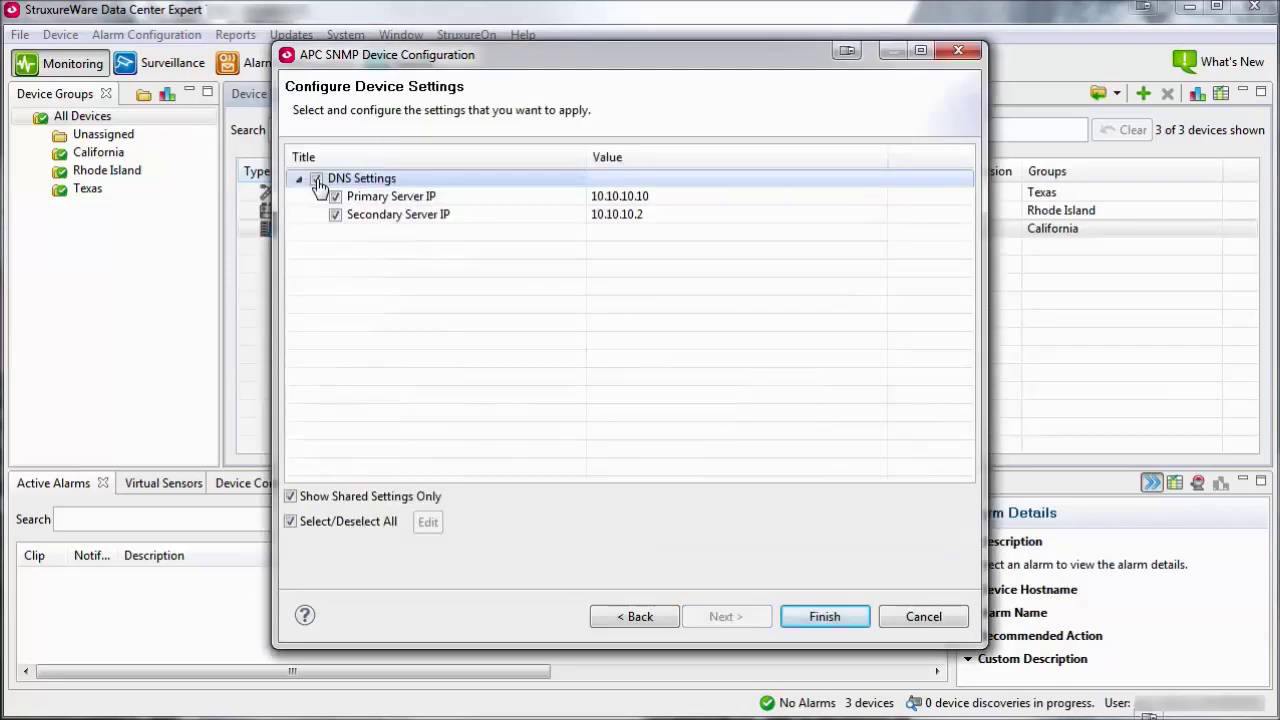
left_click(635, 198)
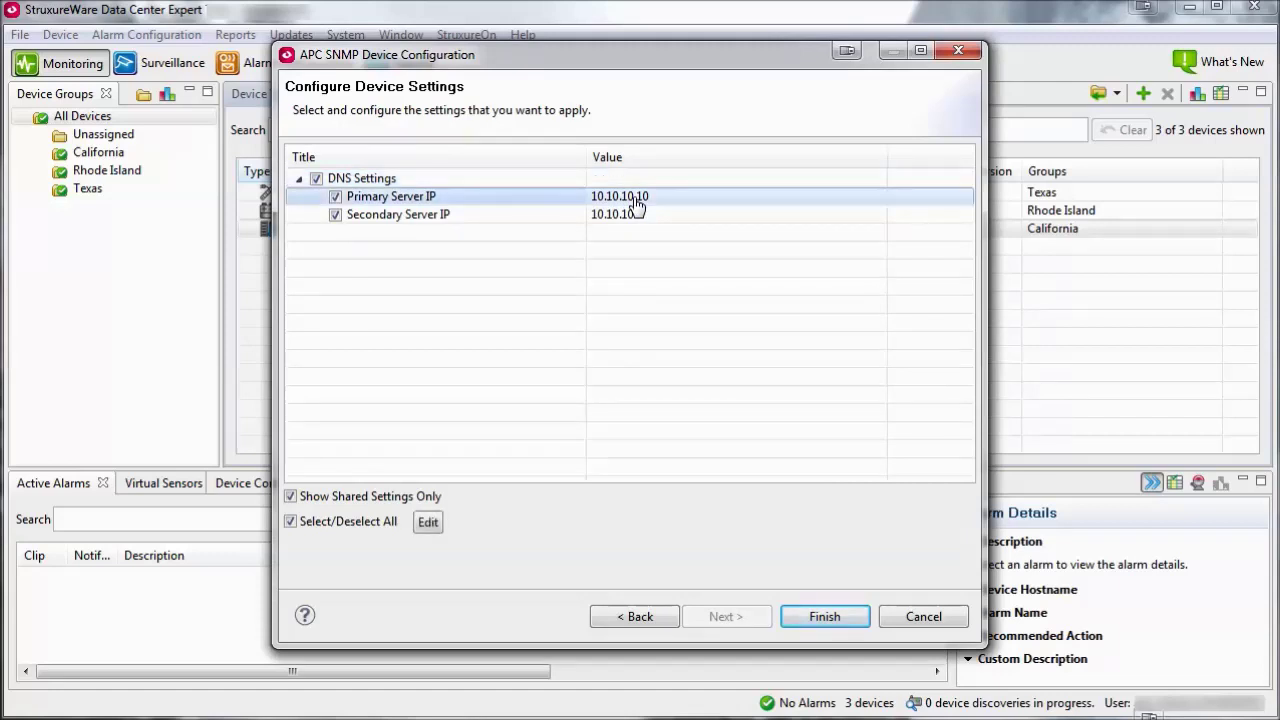
left_click(428, 522)
left_click(489, 289)
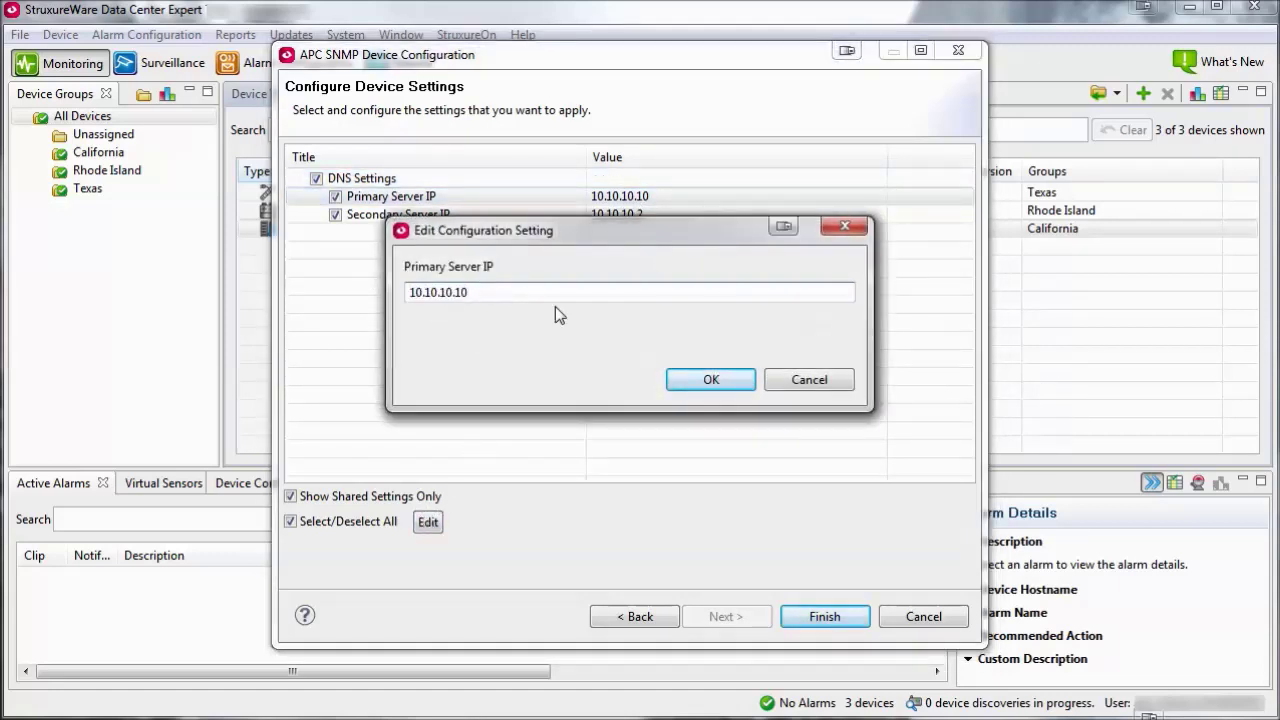
left_click(711, 380)
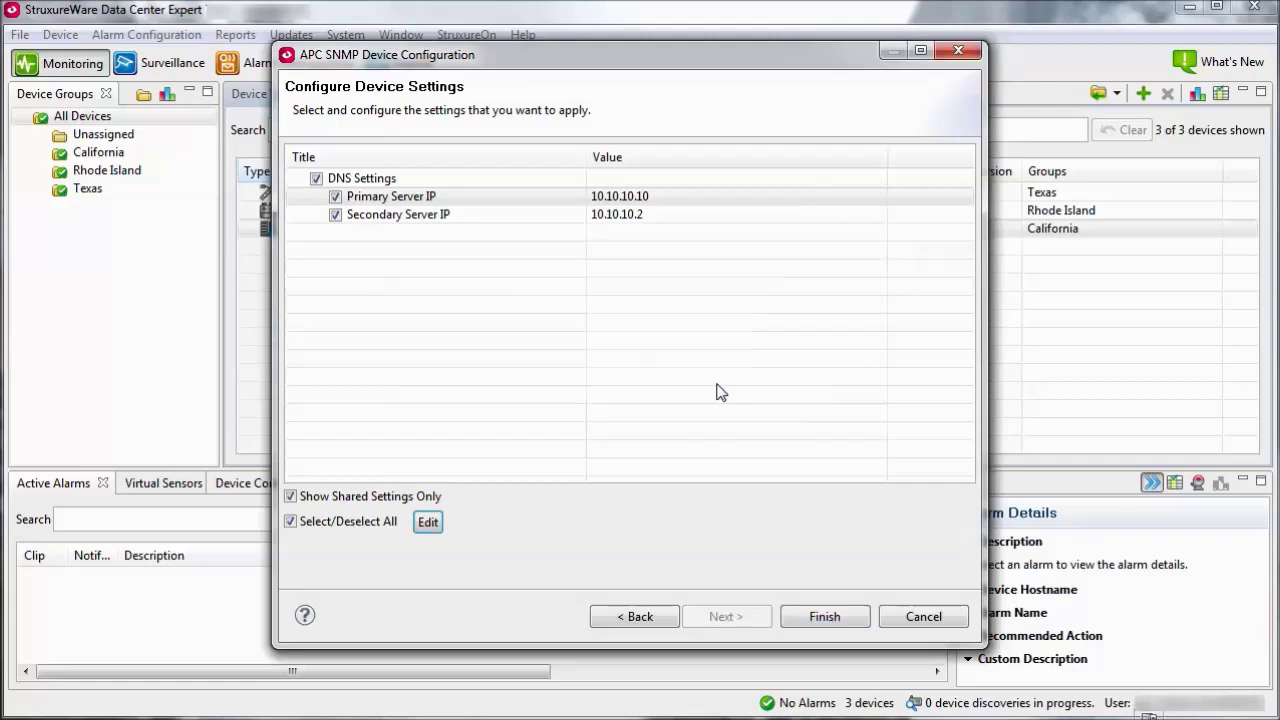
left_click(822, 616)
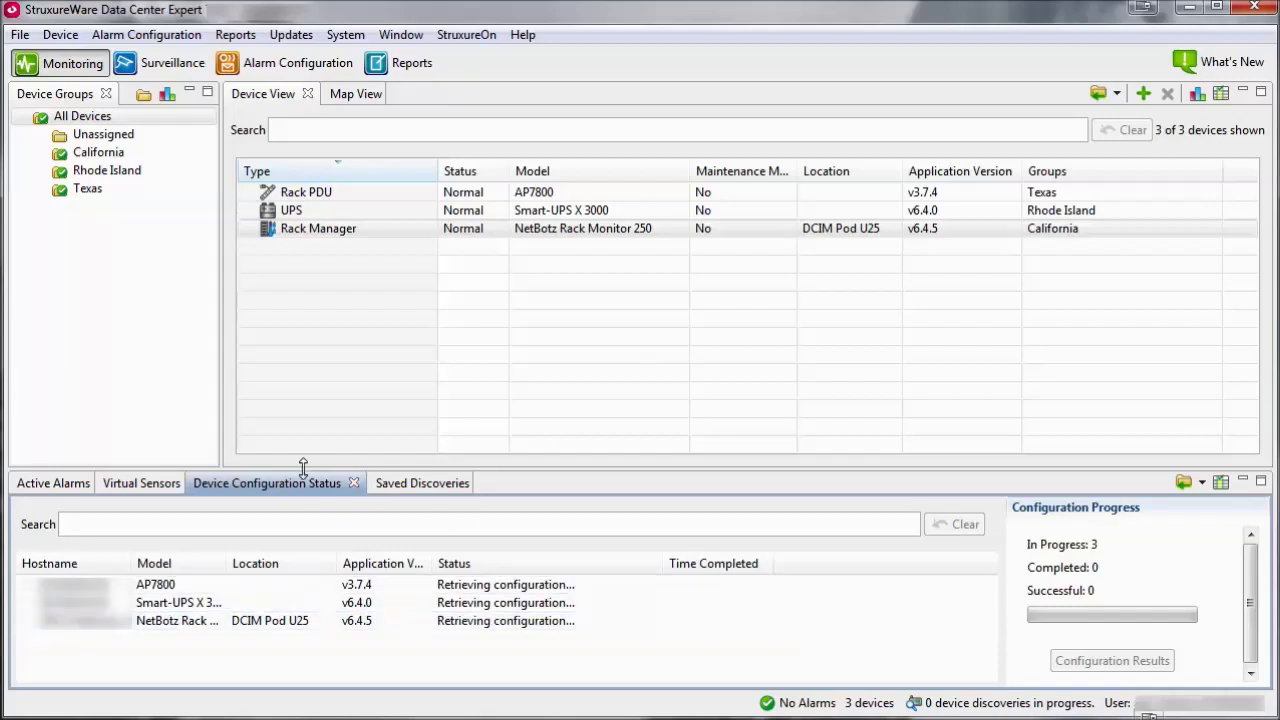
Check the AP7800 device's configuration status on the Device Configuration Status tab
left_click(277, 484)
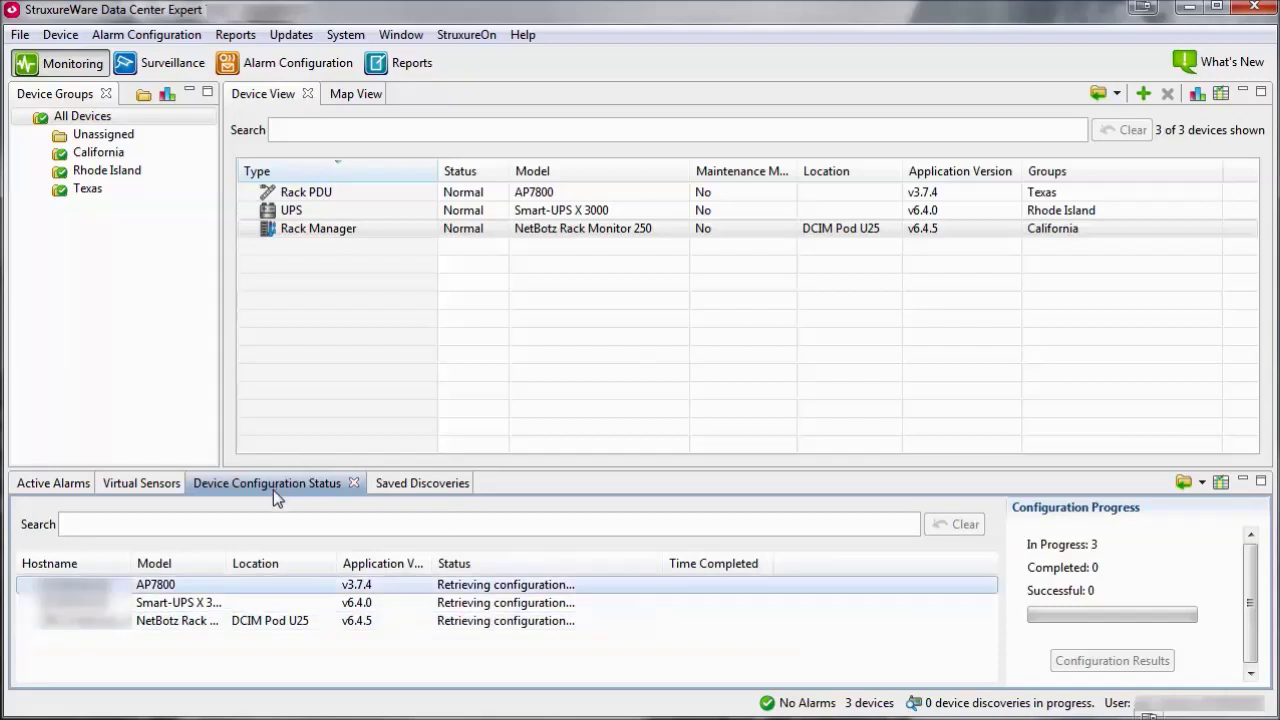